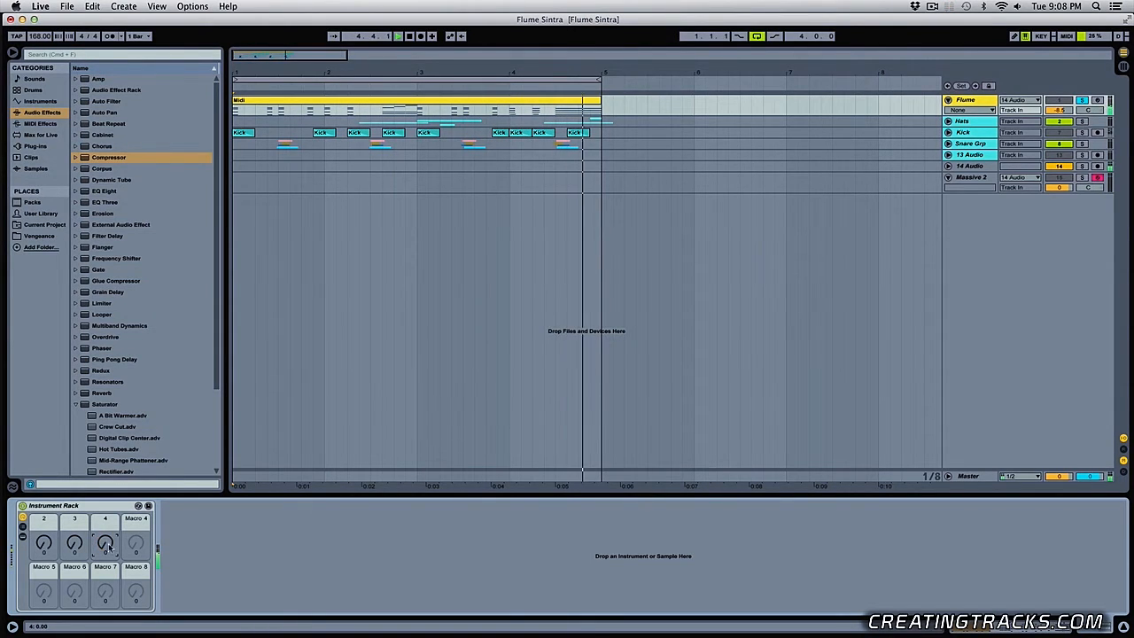
# - Unsolo the Flume track and audition macros 2 and 3 of its instrument rack with the full mix playing
pyautogui.press('space')
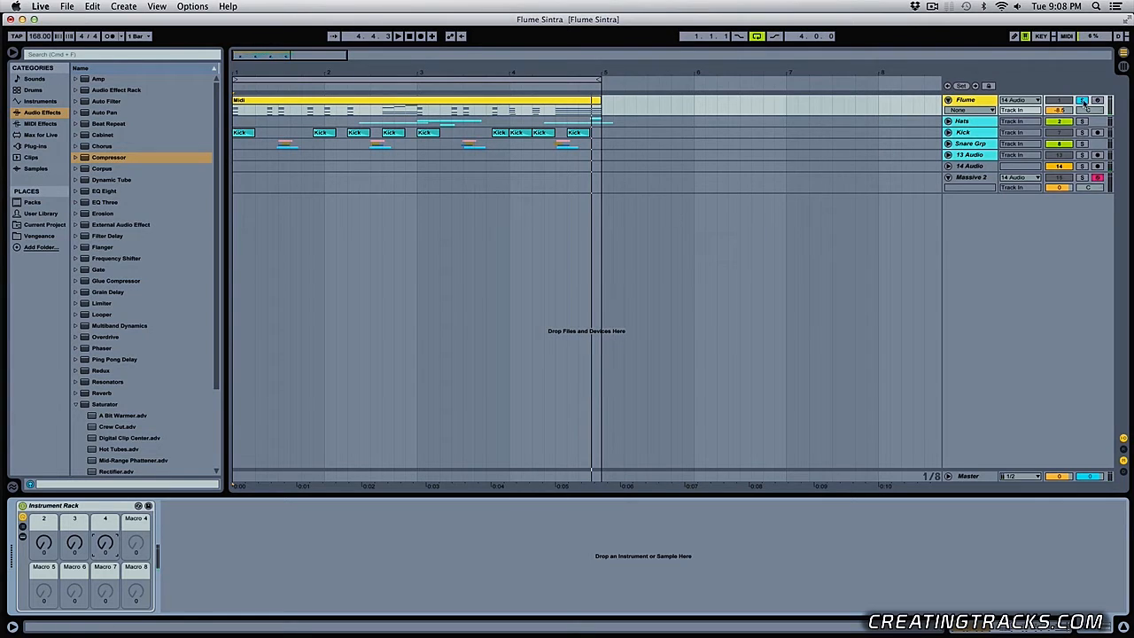
pyautogui.click(1083, 101)
pyautogui.press('space')
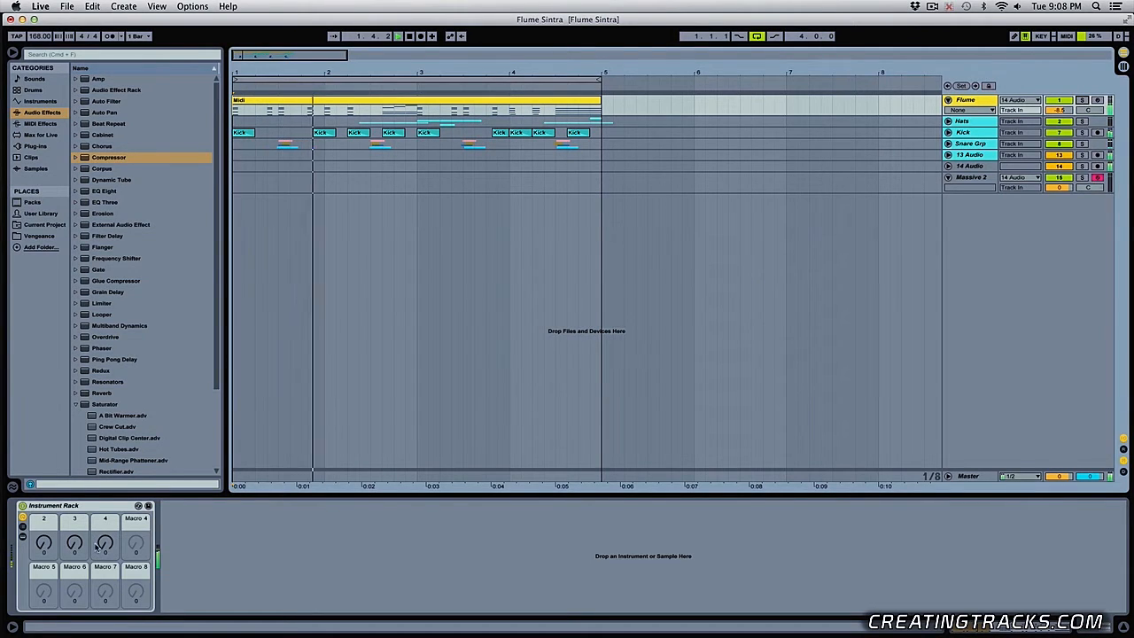
pyautogui.moveTo(74, 542); pyautogui.dragTo(44, 637)
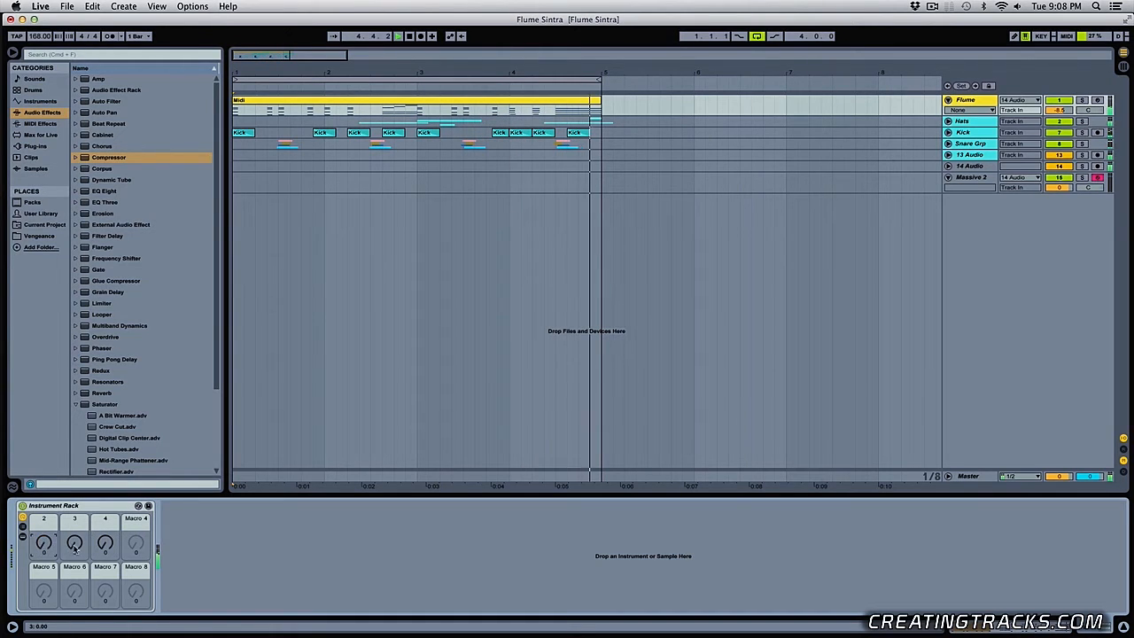
pyautogui.moveTo(75, 547); pyautogui.dragTo(75, 435)
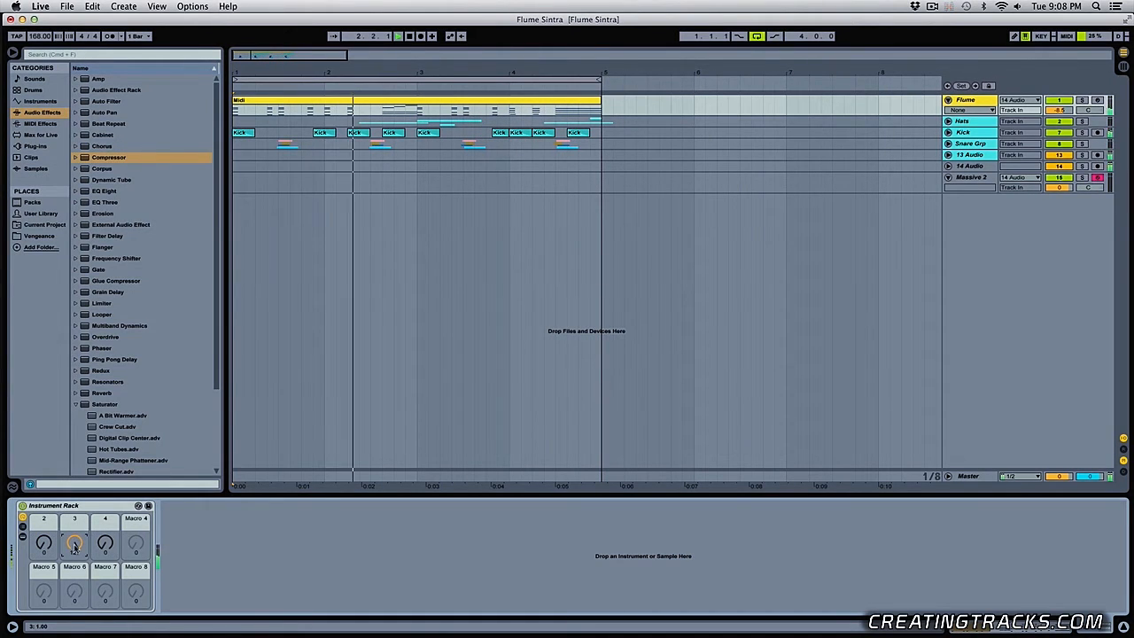
pyautogui.press('space')
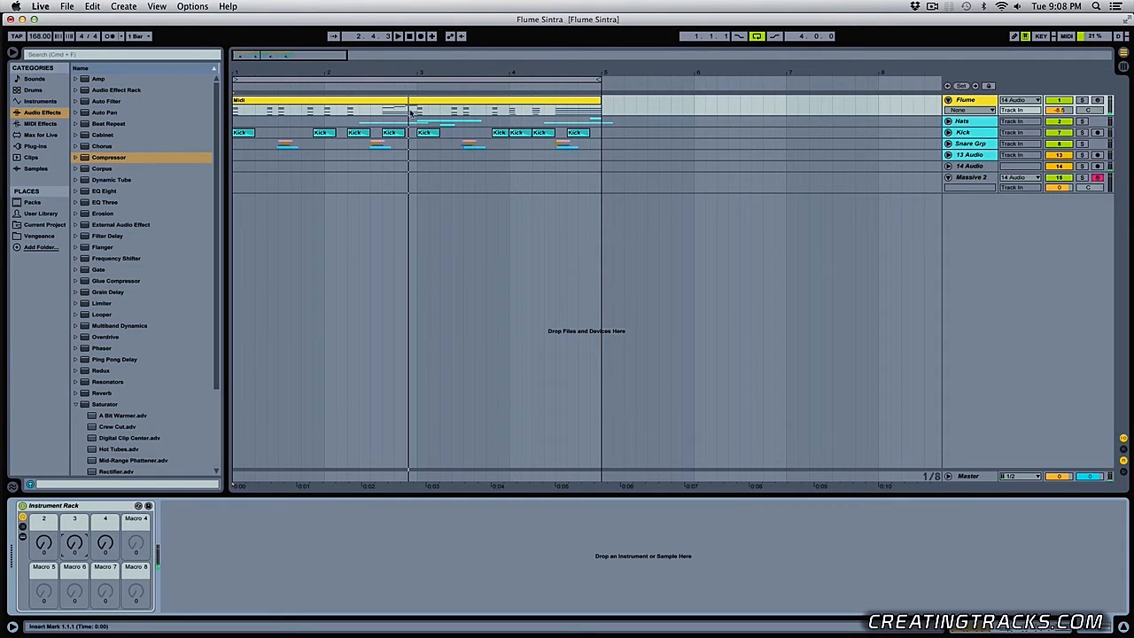
# - Examine the chord notes of the Flume track's MIDI clip in an enlarged note editor, and close the editor
pyautogui.doubleClick(352, 104)
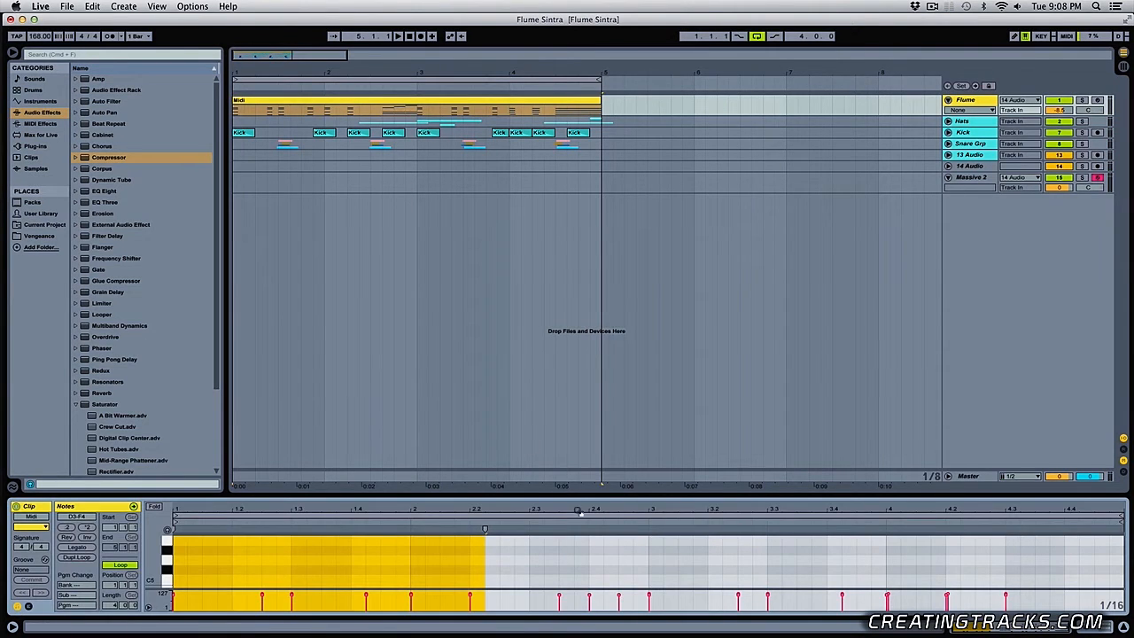
pyautogui.moveTo(586, 489); pyautogui.dragTo(574, 206)
pyautogui.click(428, 372)
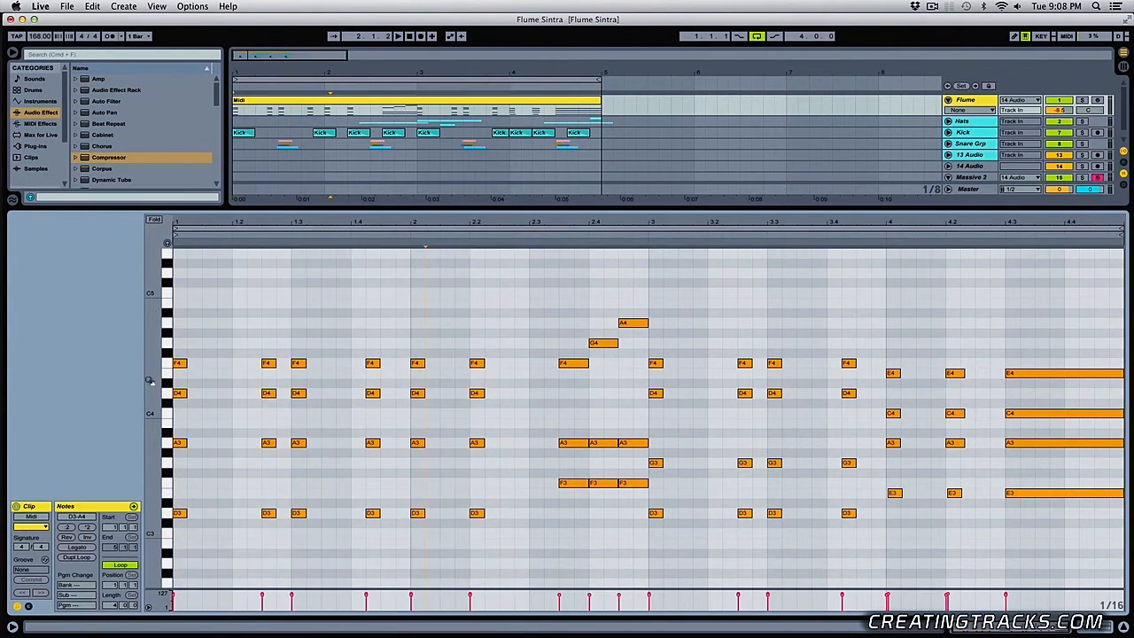
pyautogui.press('super+alt+l')
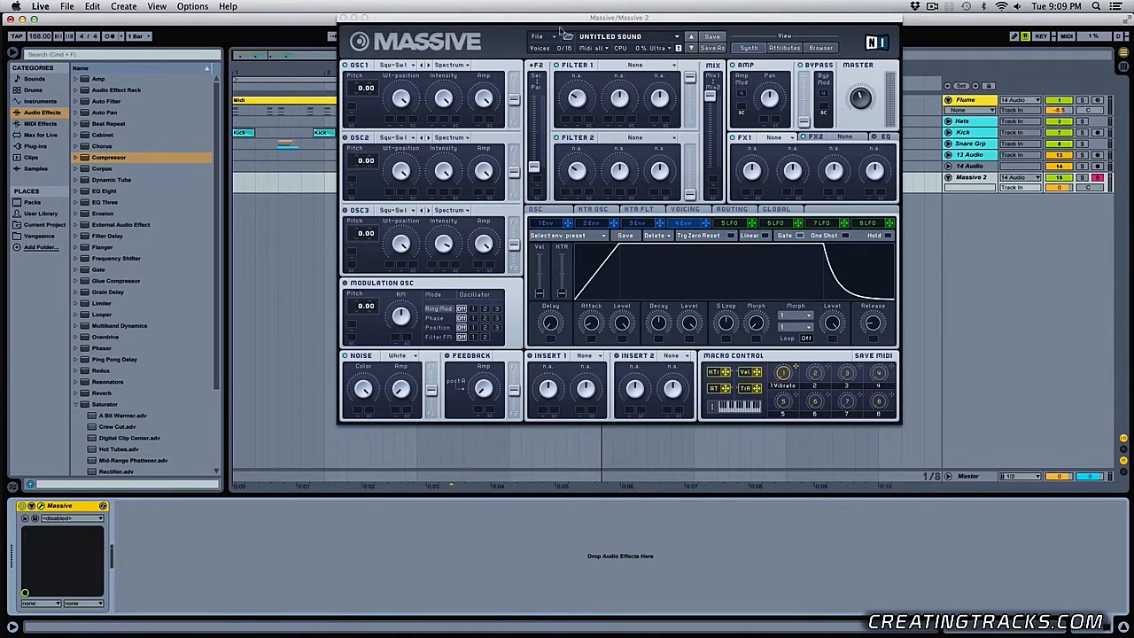
# - Open Massive on the Massive 2 track, enable all three oscillators, and set oscillator 2's pitch to -12.00 and oscillator 3's to -24.00
pyautogui.click(537, 37)
pyautogui.click(542, 42)
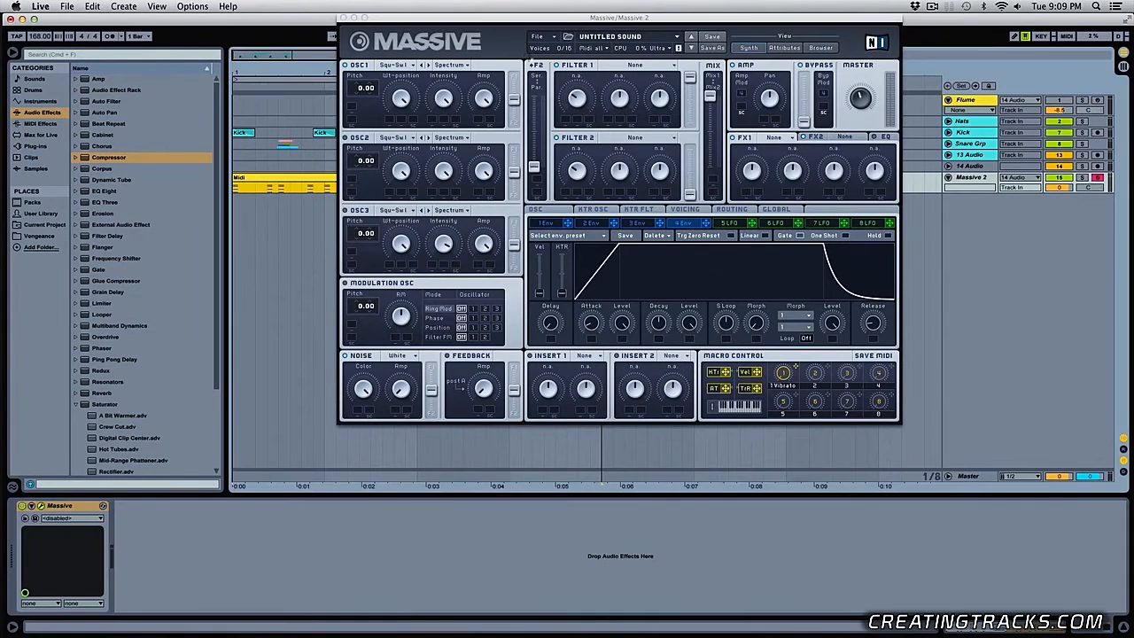
pyautogui.click(349, 142)
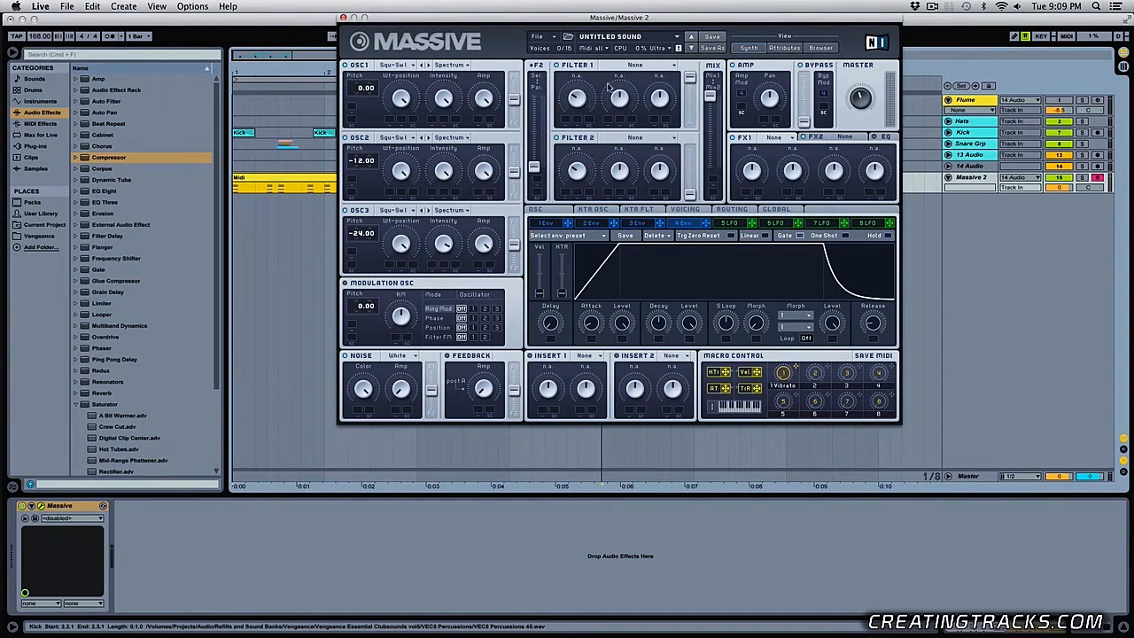
# - Set Filter 1 to Lowpass 4 and audition the clip with the Massive 2 track soloed
pyautogui.click(645, 66)
pyautogui.click(637, 78)
pyautogui.press('space')
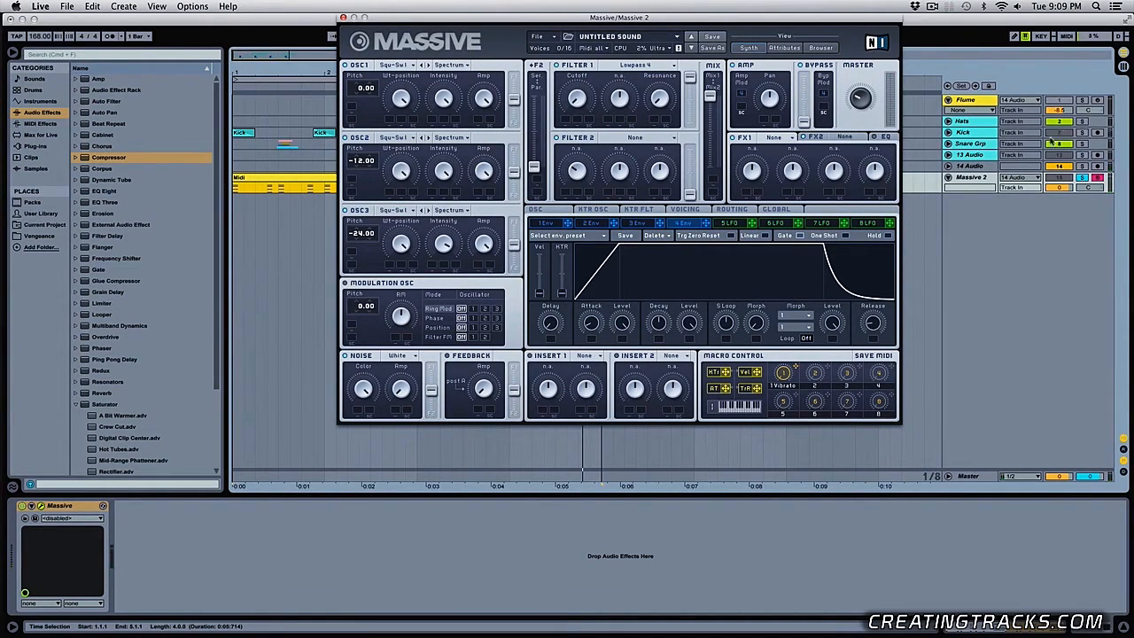
# - Shape envelope 4 with the decay level at minimum and a short attack for a plucky amplitude
pyautogui.click(683, 223)
pyautogui.moveTo(689, 322); pyautogui.dragTo(683, 428)
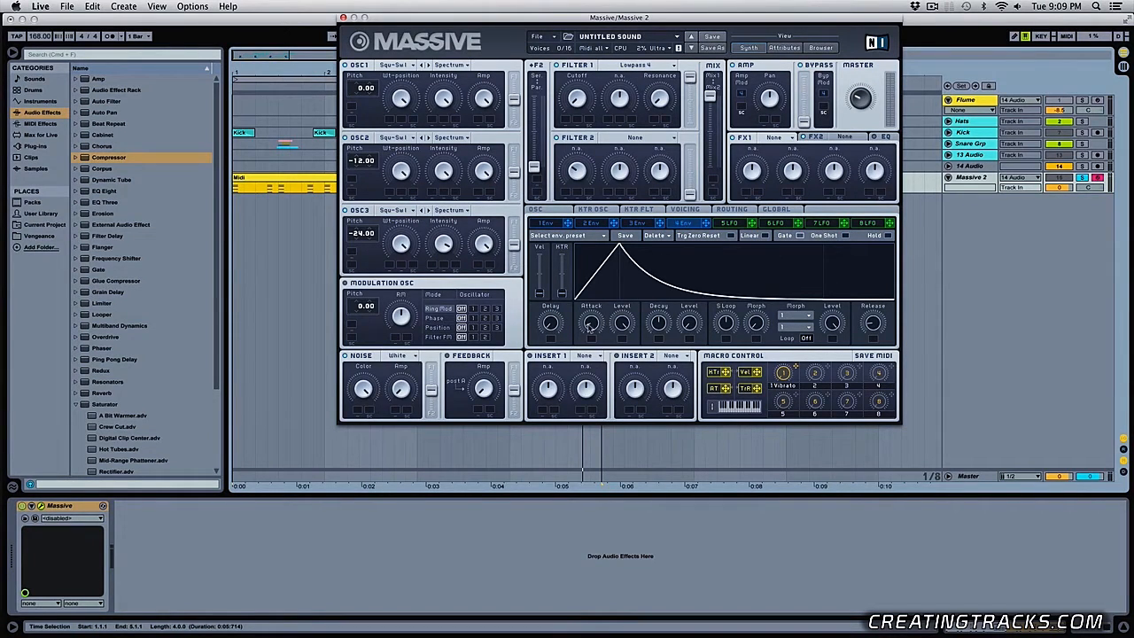
pyautogui.moveTo(590, 326); pyautogui.dragTo(591, 354)
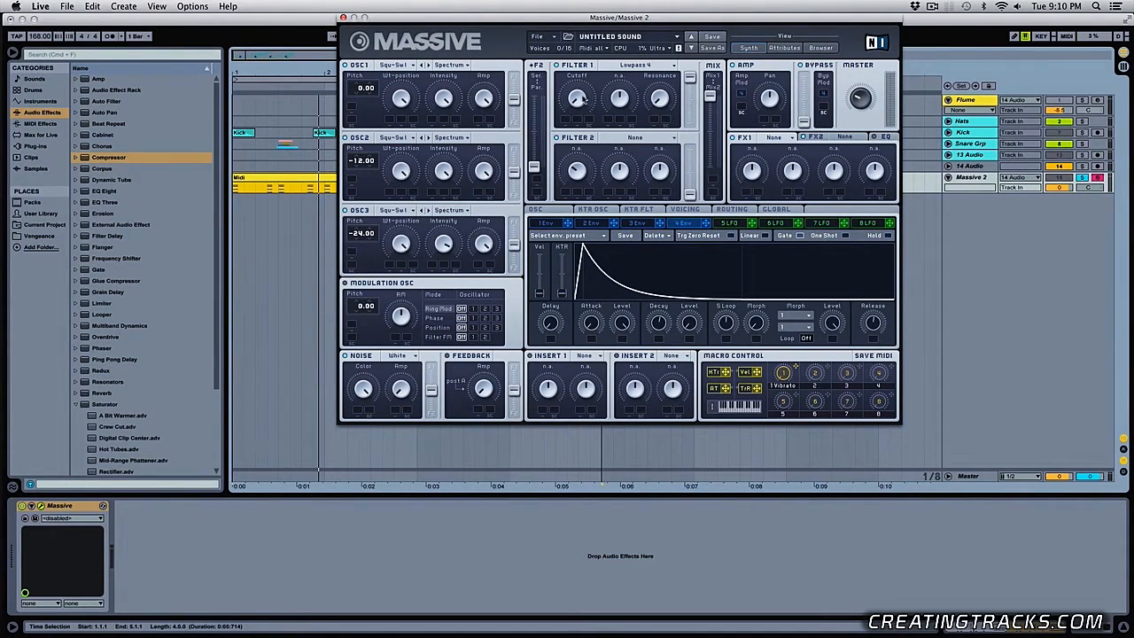
# - Shape envelope 1 with a short attack, minimum decay level and longer decay, adjust its release, and assign it to Filter 1's cutoff
pyautogui.click(546, 224)
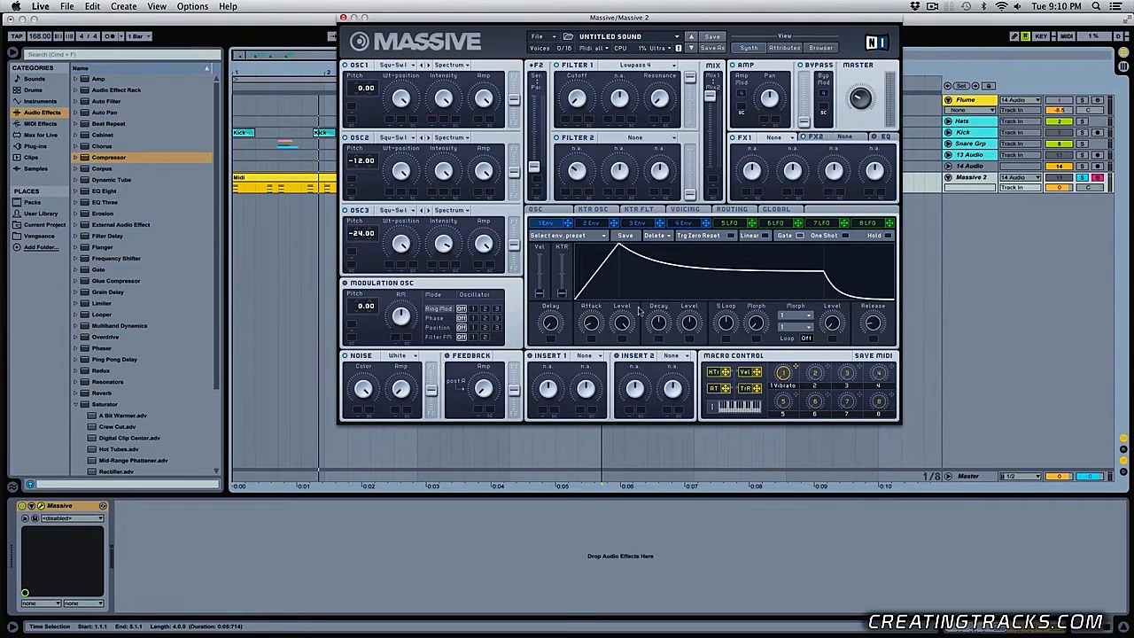
pyautogui.moveTo(680, 322); pyautogui.dragTo(690, 404)
pyautogui.moveTo(592, 324); pyautogui.dragTo(667, 300)
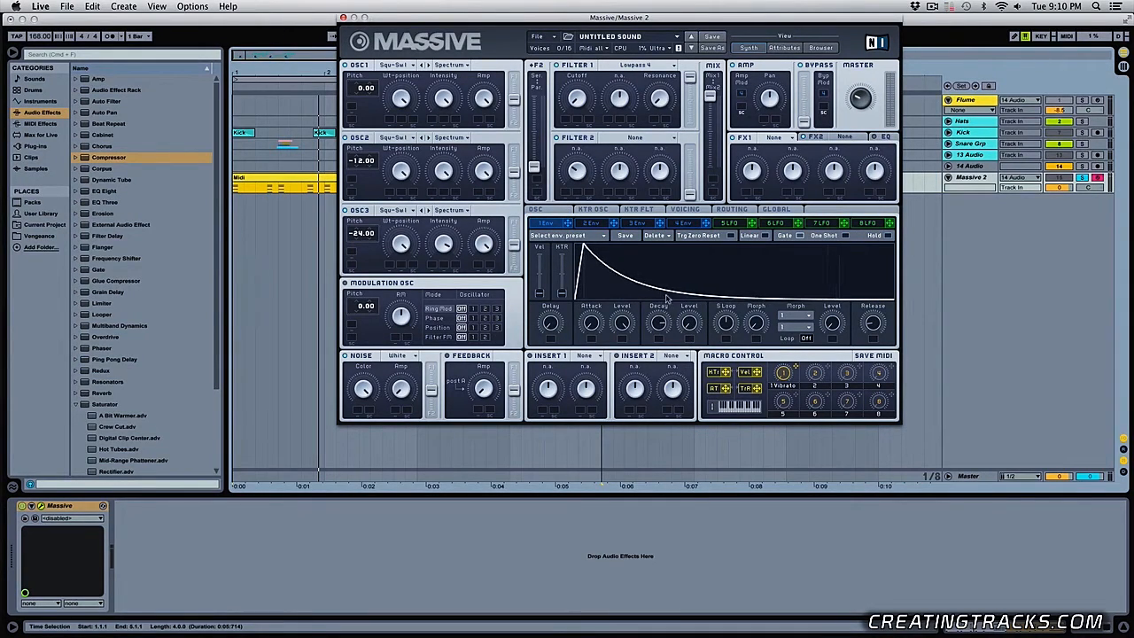
pyautogui.moveTo(871, 324); pyautogui.dragTo(880, 298)
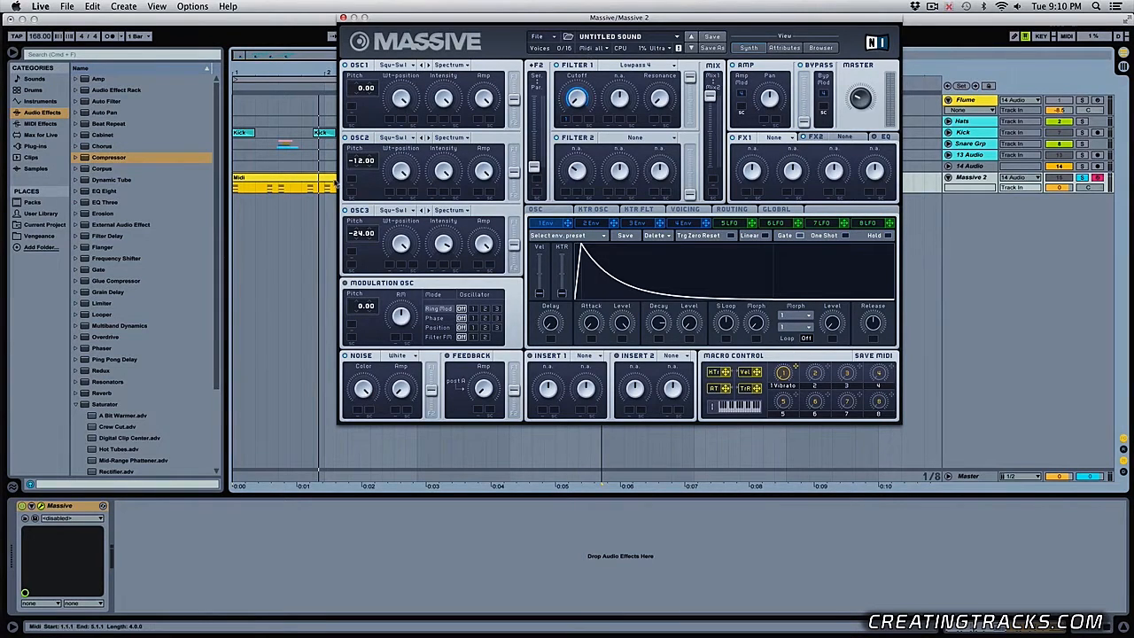
# - Play the Massive 2 clip to audition the envelope-modulated filter cutoff
pyautogui.press('space')
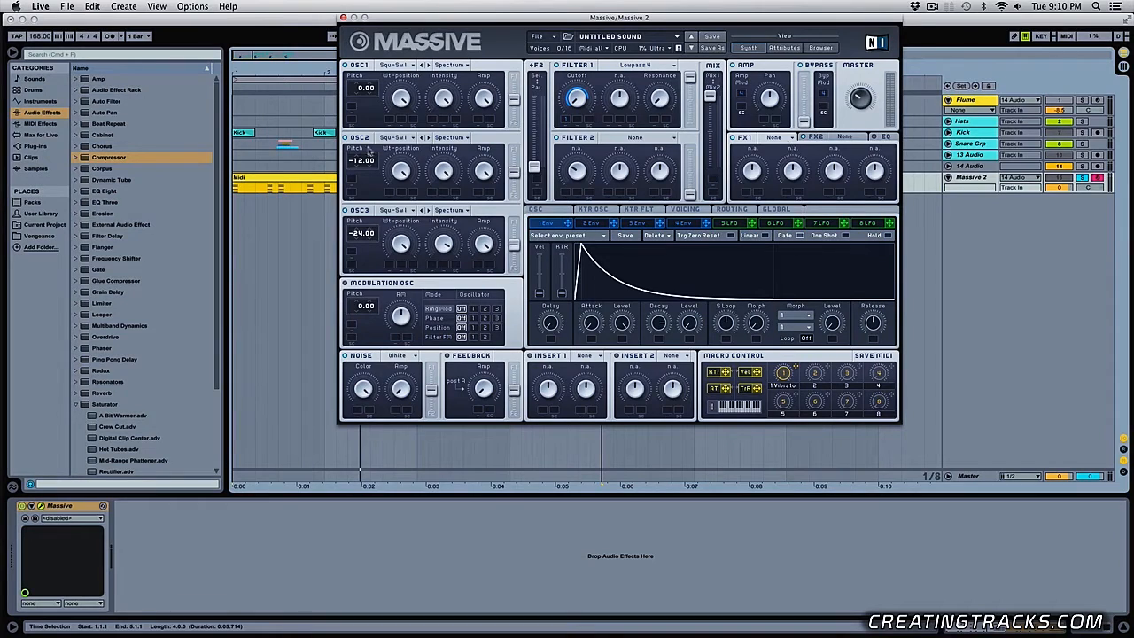
pyautogui.click(290, 178)
pyautogui.press('space')
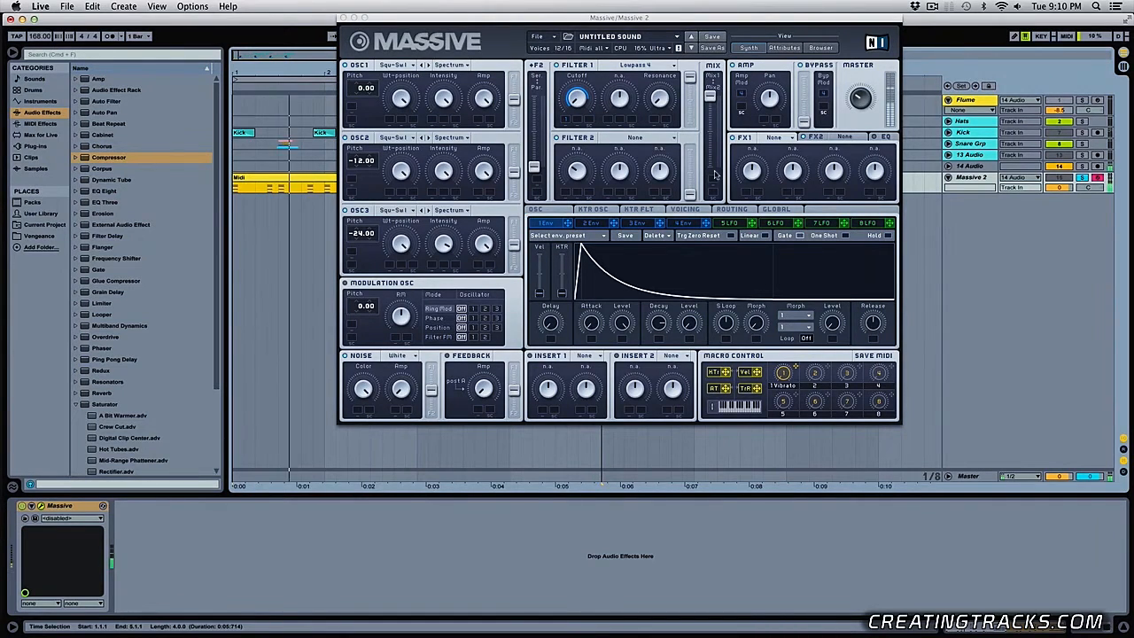
pyautogui.press('space')
# - Set FX1 to Reverb, lower its Dry/Wet amount, and audition the result
pyautogui.click(792, 139)
pyautogui.click(790, 157)
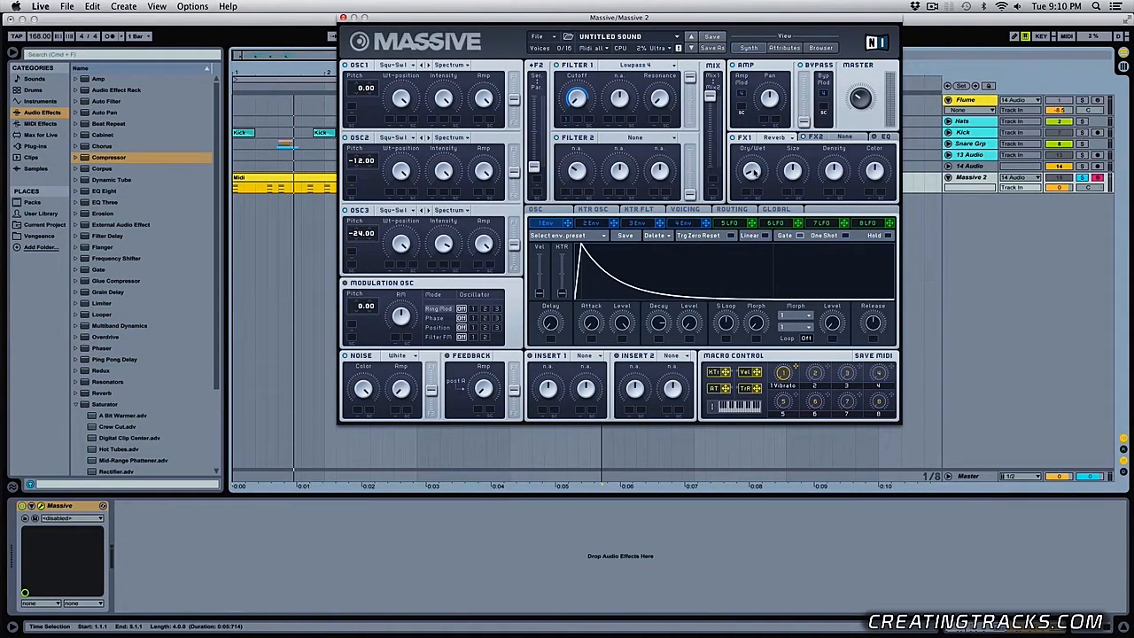
pyautogui.press('space')
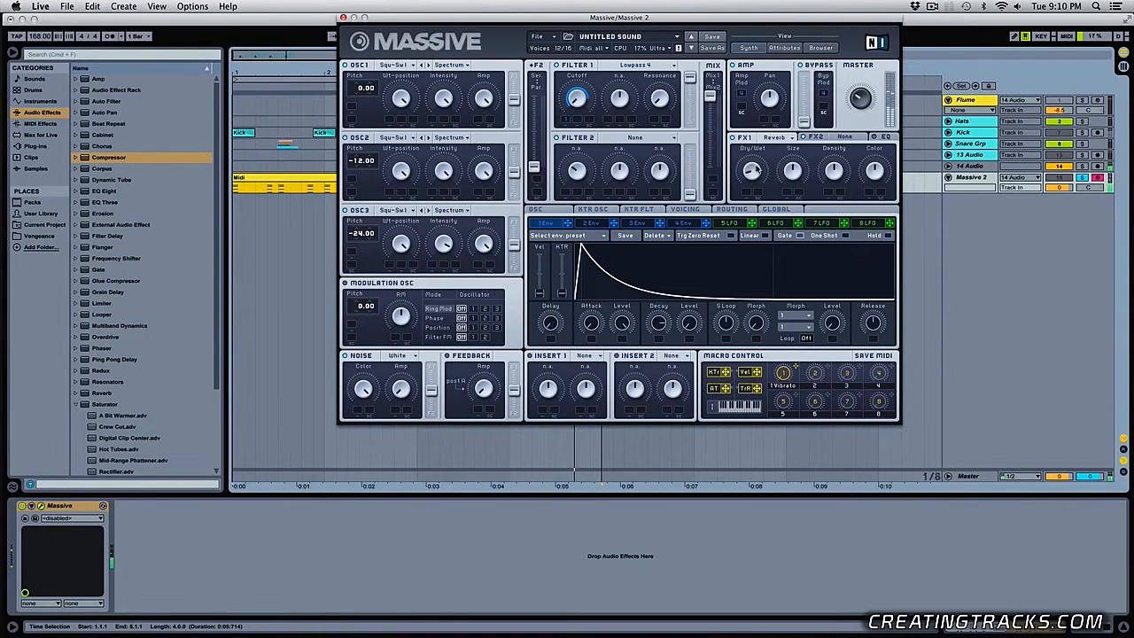
# - Shape envelope 2 with a minimum decay level and short attack, assign it to the reverb's Dry/Wet, and audition it
pyautogui.click(586, 223)
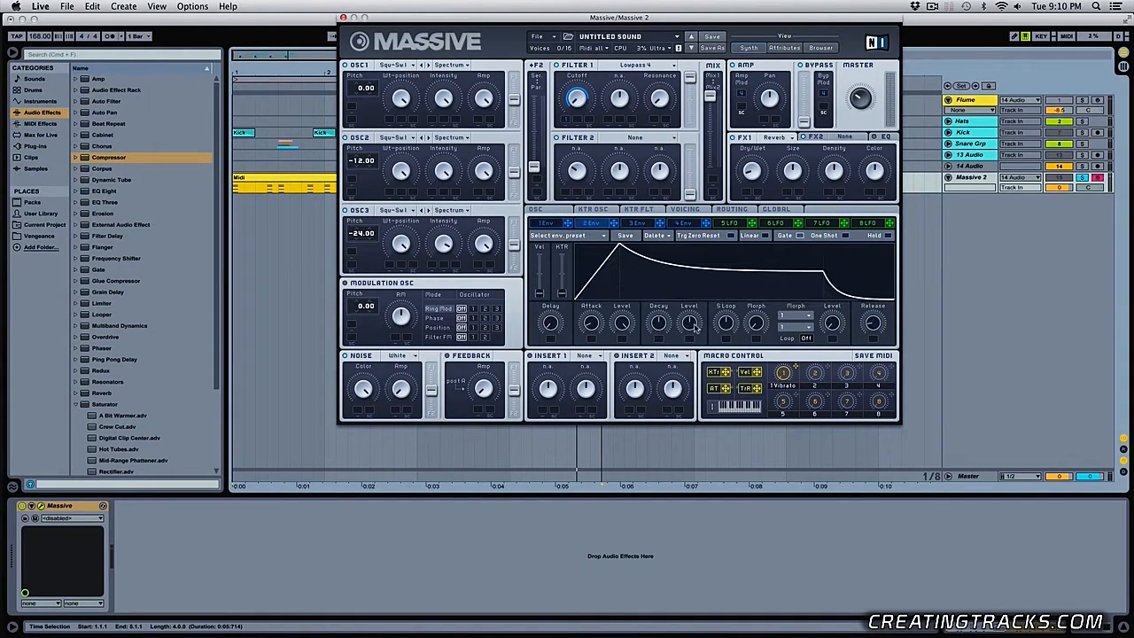
pyautogui.moveTo(696, 328); pyautogui.dragTo(695, 416)
pyautogui.moveTo(598, 330); pyautogui.dragTo(591, 415)
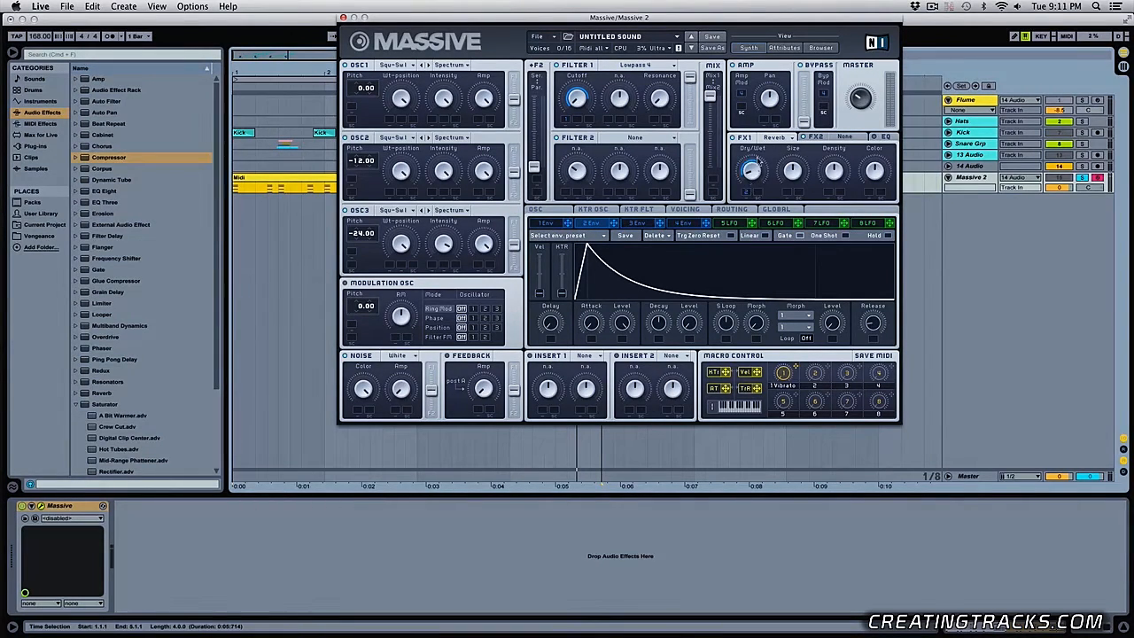
pyautogui.press('space')
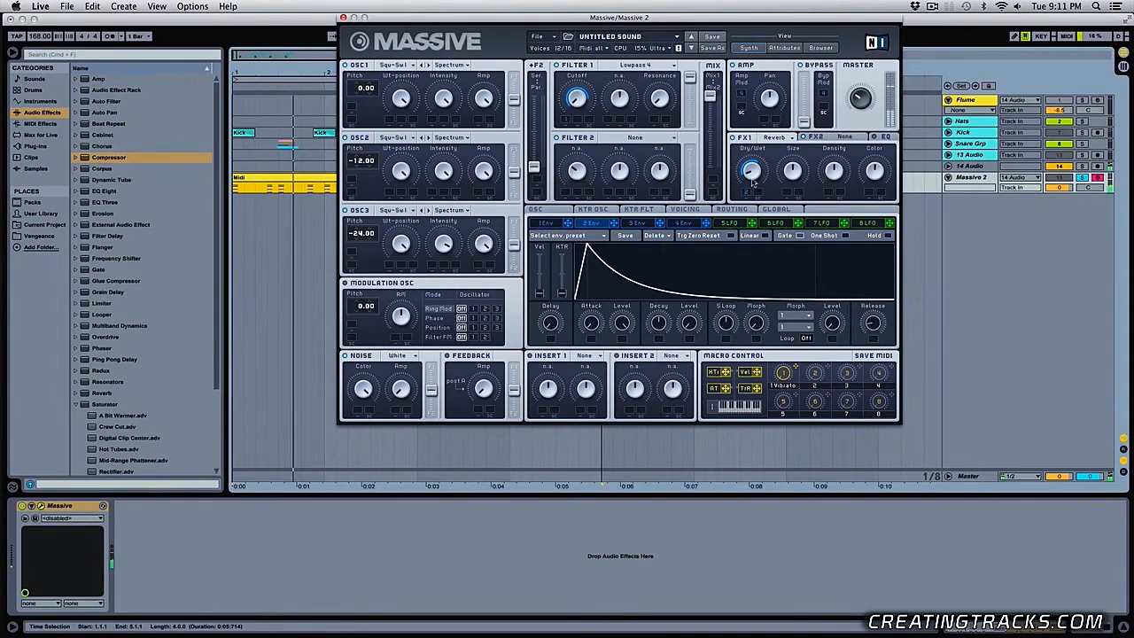
pyautogui.press('space')
# - Remove the envelope 2 modulation from the reverb's Dry/Wet, play the clip for comparison, and reassign envelope 2 to it
pyautogui.rightClick(746, 193)
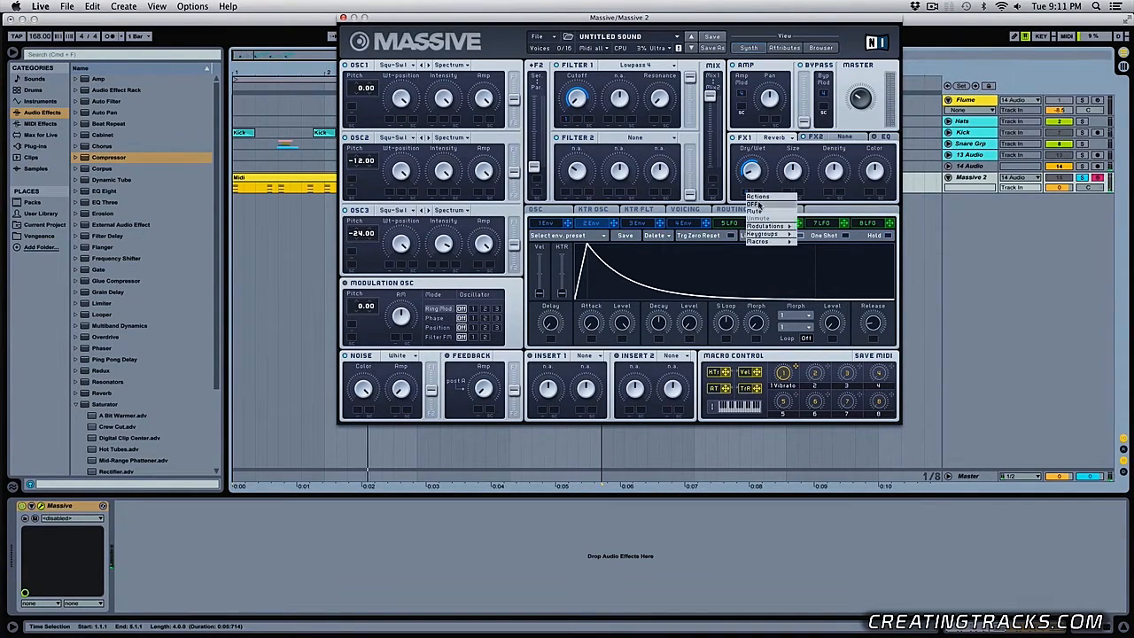
pyautogui.click(758, 204)
pyautogui.press('space')
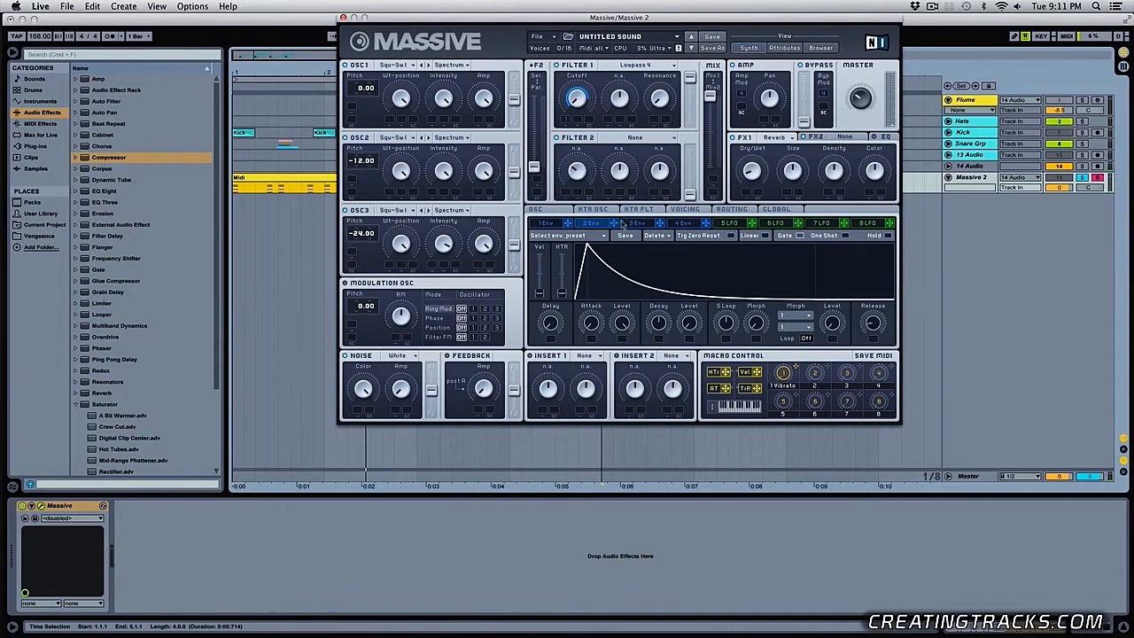
pyautogui.moveTo(623, 223); pyautogui.dragTo(747, 193)
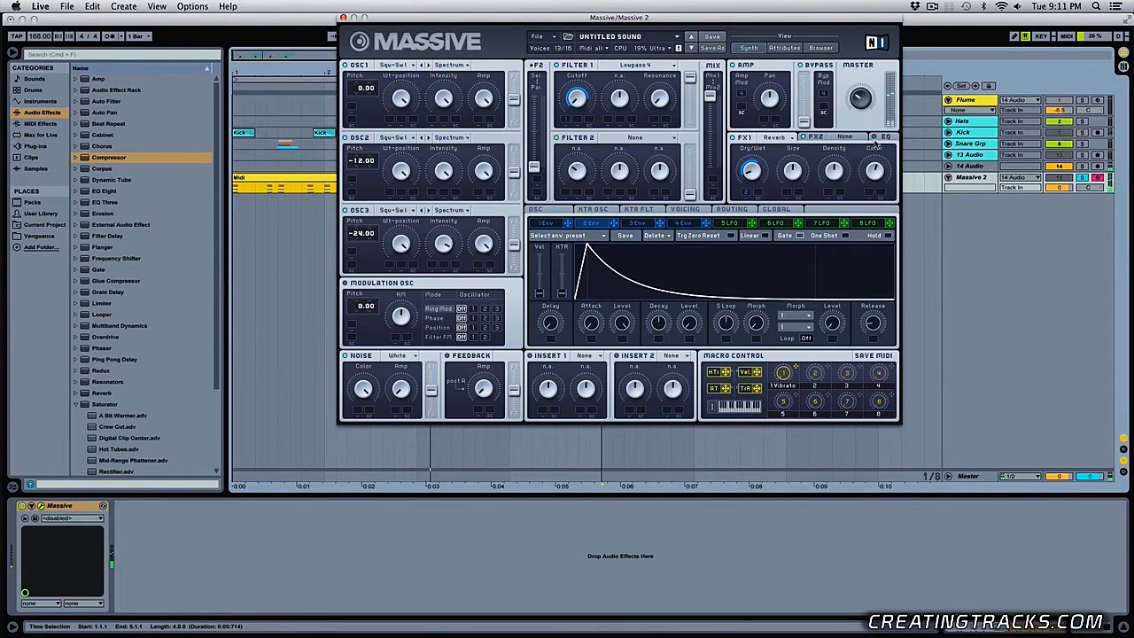
# - Set FX2 to Dimension Expander with a reduced size, and raise the high shelf in the EQ
pyautogui.click(849, 139)
pyautogui.click(849, 139)
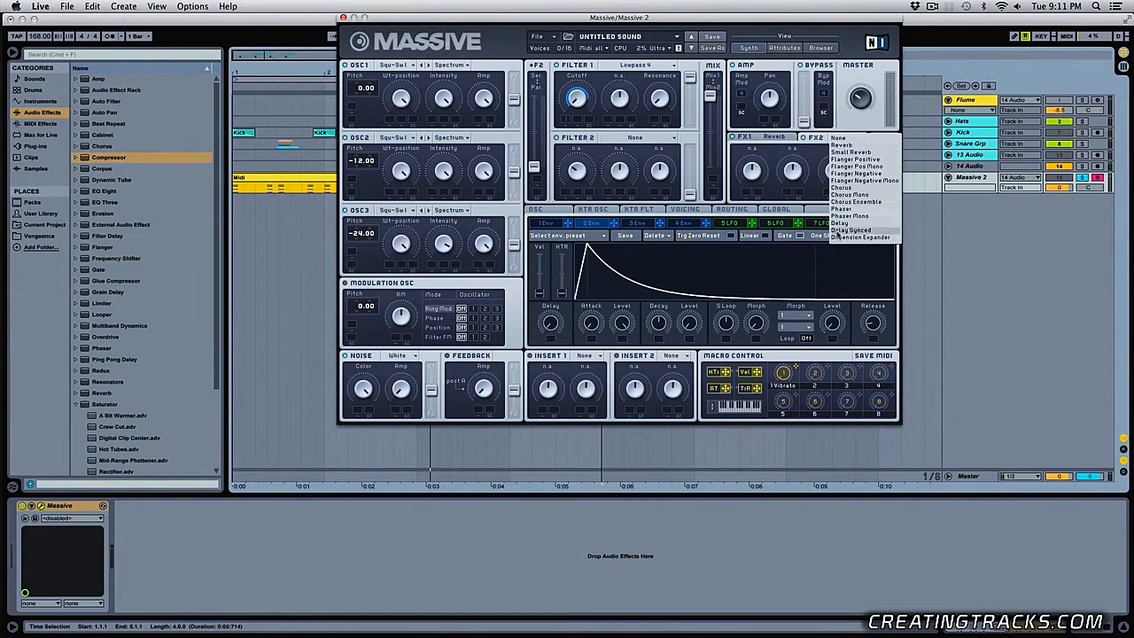
pyautogui.click(826, 221)
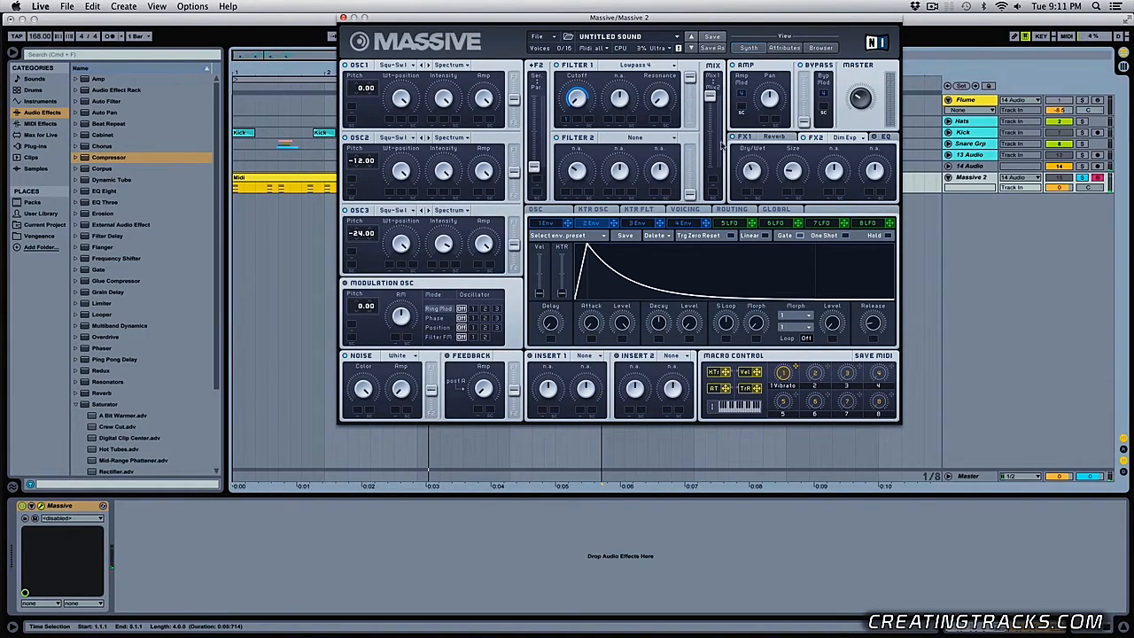
pyautogui.click(885, 137)
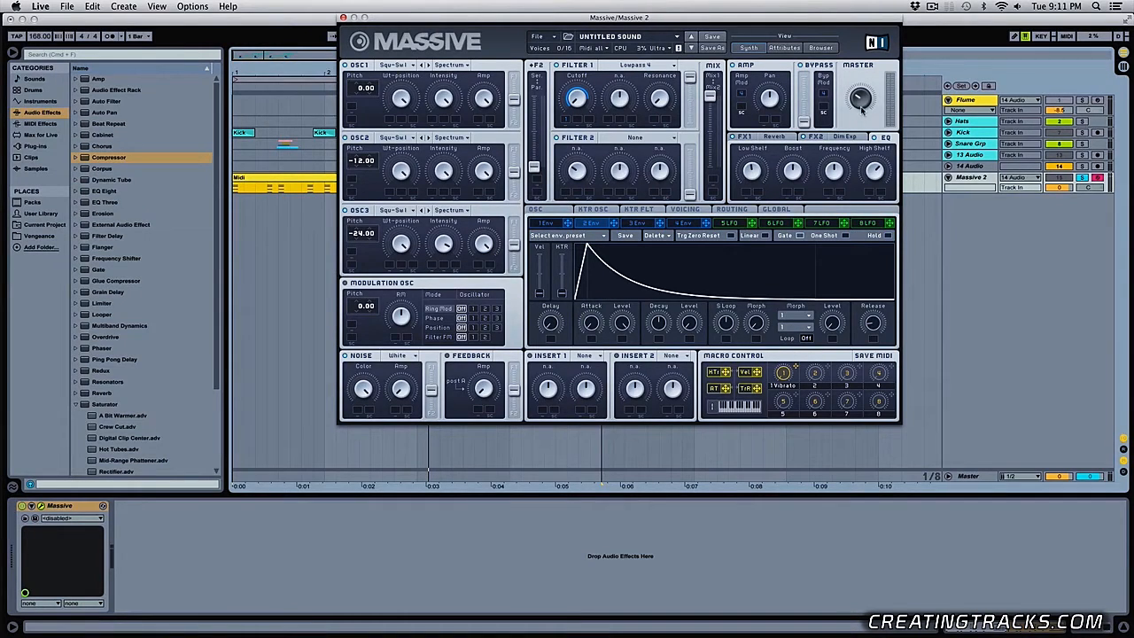
pyautogui.press('space')
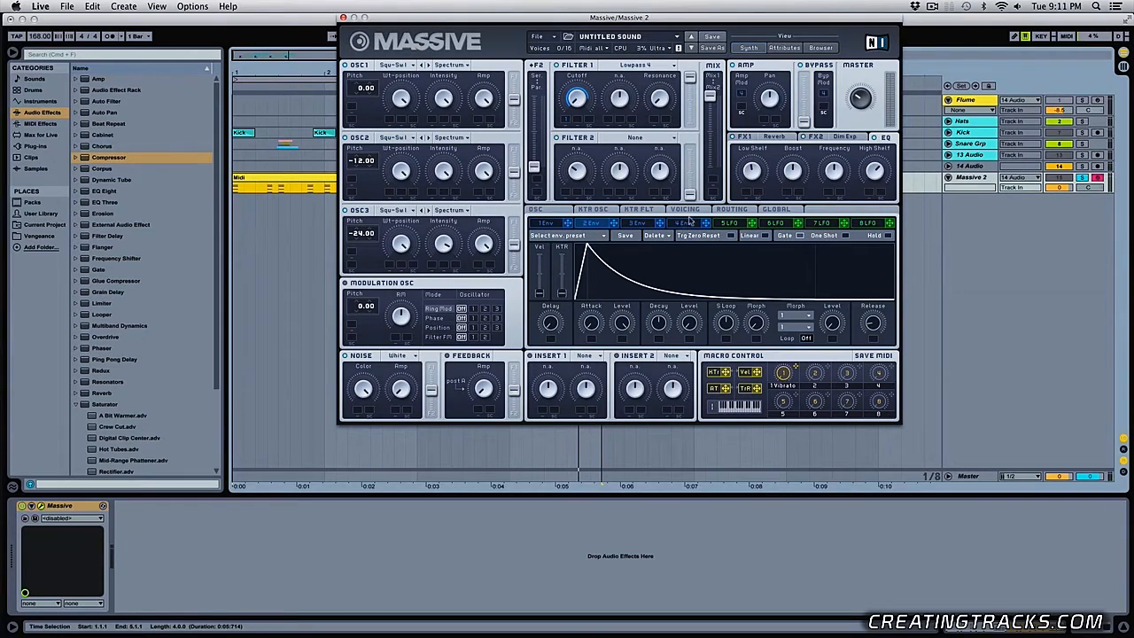
# - Set the unisono to 4 voices and enable a slight unisono spread for Pitch Cutoff and Pan Position
pyautogui.click(689, 222)
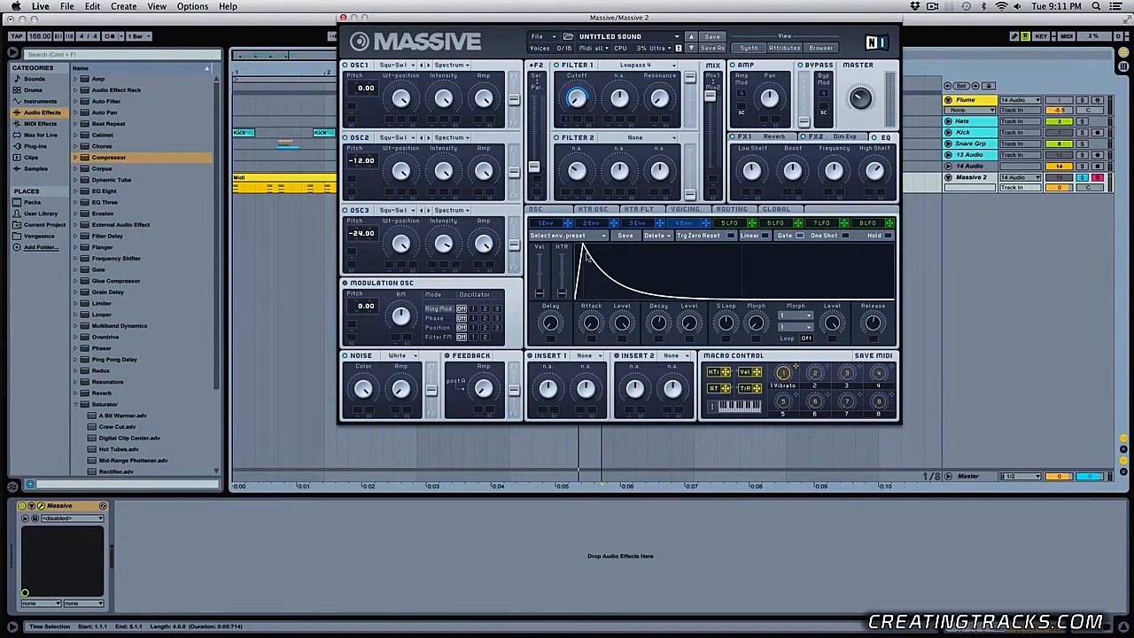
pyautogui.click(684, 209)
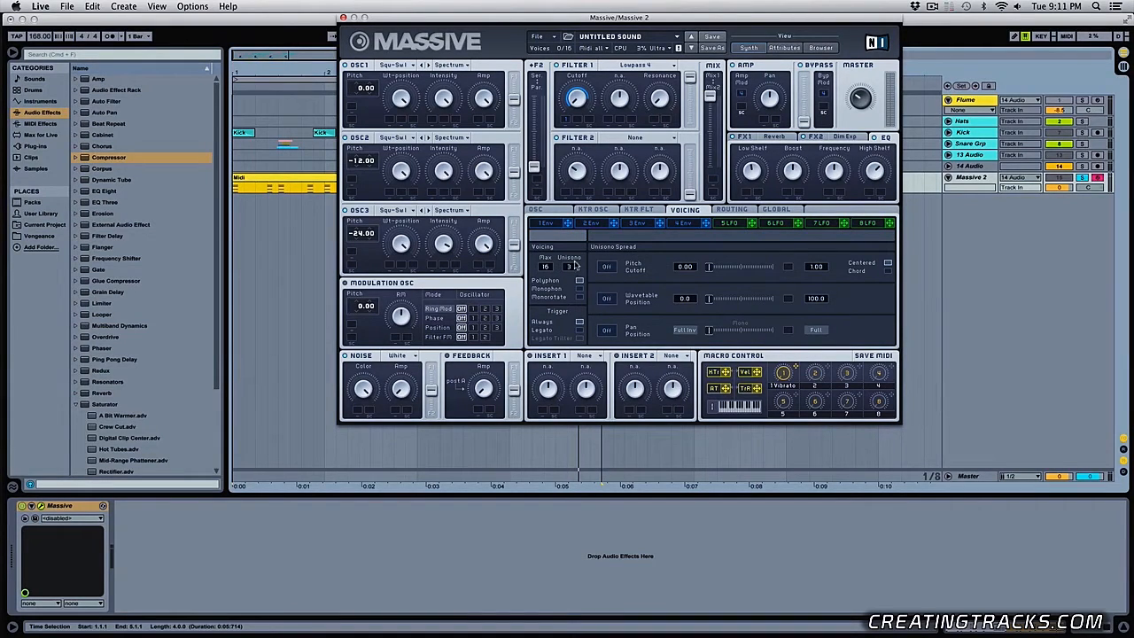
pyautogui.press('space')
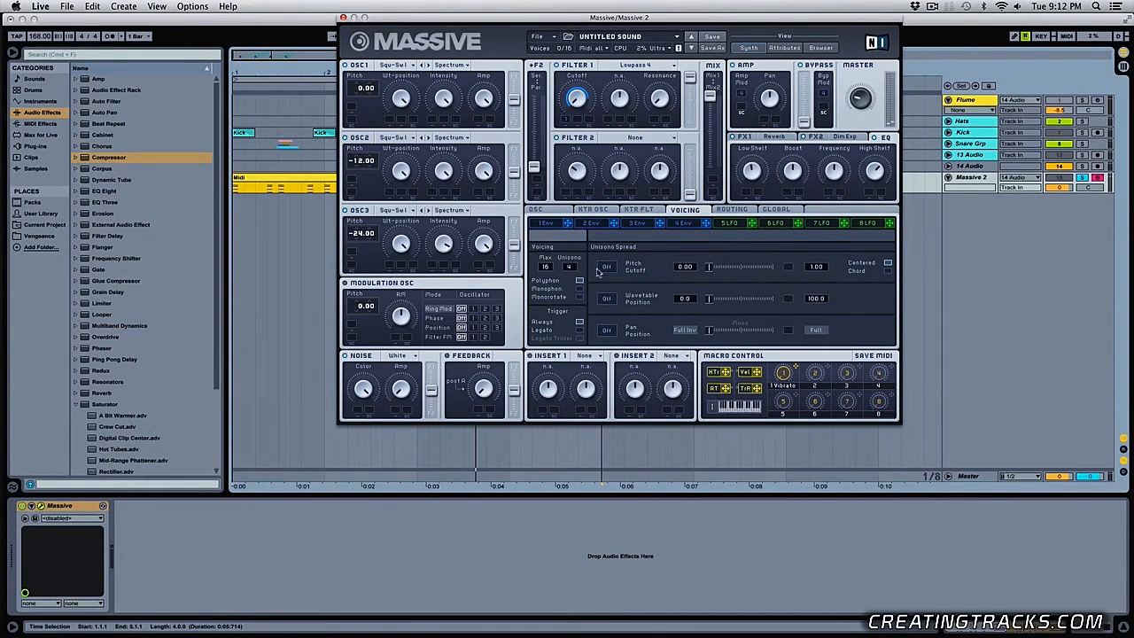
pyautogui.click(607, 267)
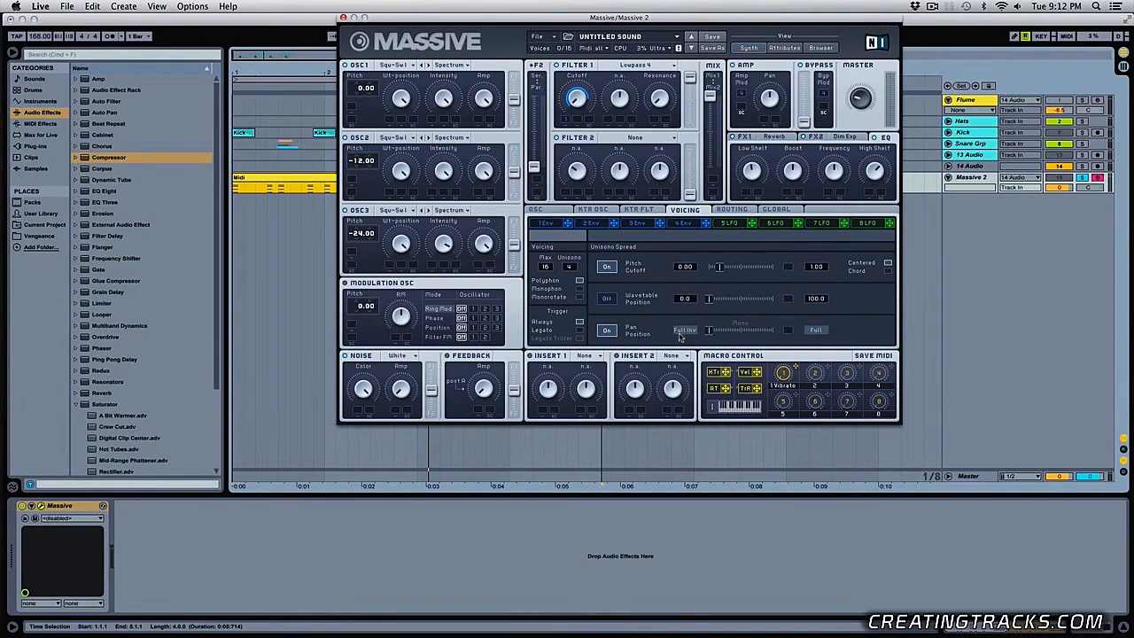
pyautogui.moveTo(680, 337); pyautogui.dragTo(722, 331)
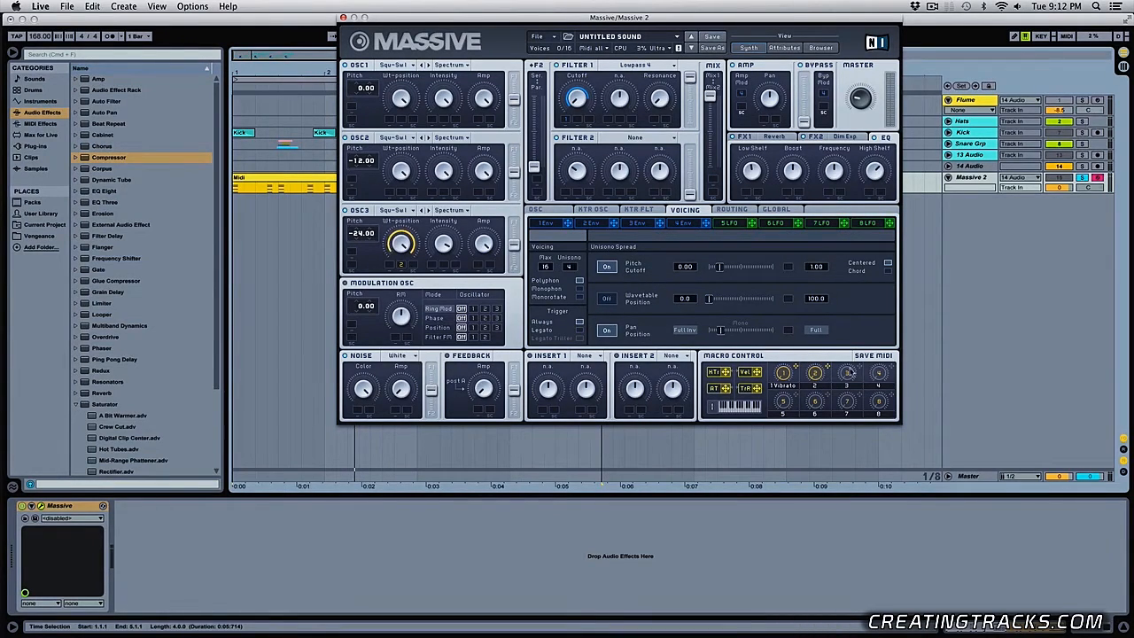
# - Assign macro 2 to the Wt-position of oscillators 1 and 2, and audition the clip
pyautogui.moveTo(827, 371); pyautogui.dragTo(412, 192)
pyautogui.press('space')
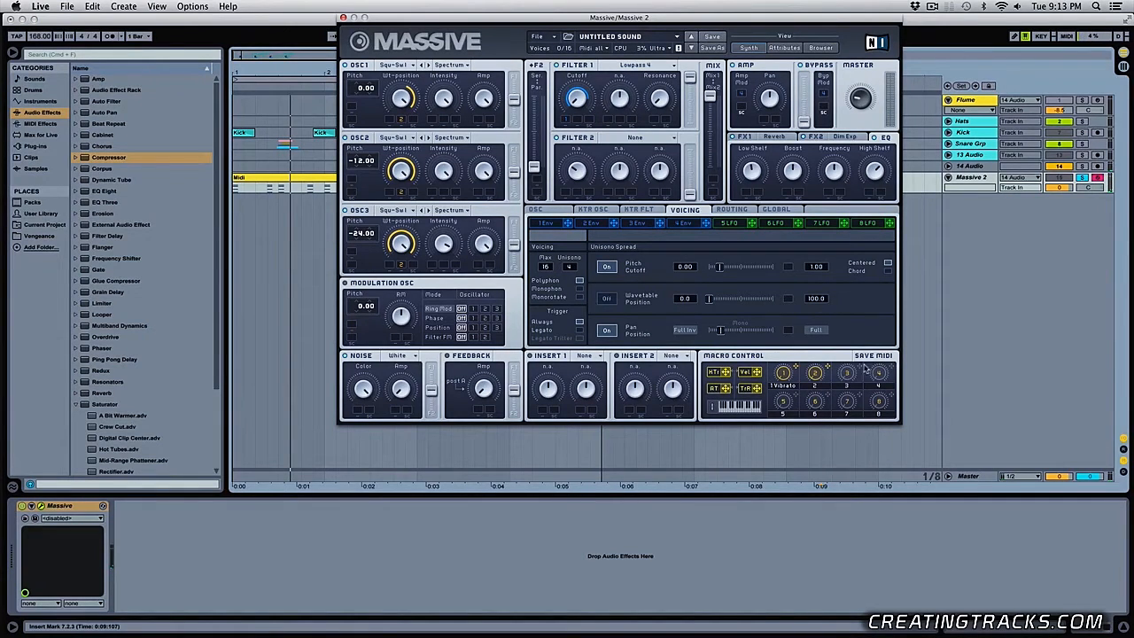
# - Assign macro 3 to envelope 1's attack level and macro 4 to the decay of envelopes 1 and 4, and audition the clip
pyautogui.click(549, 223)
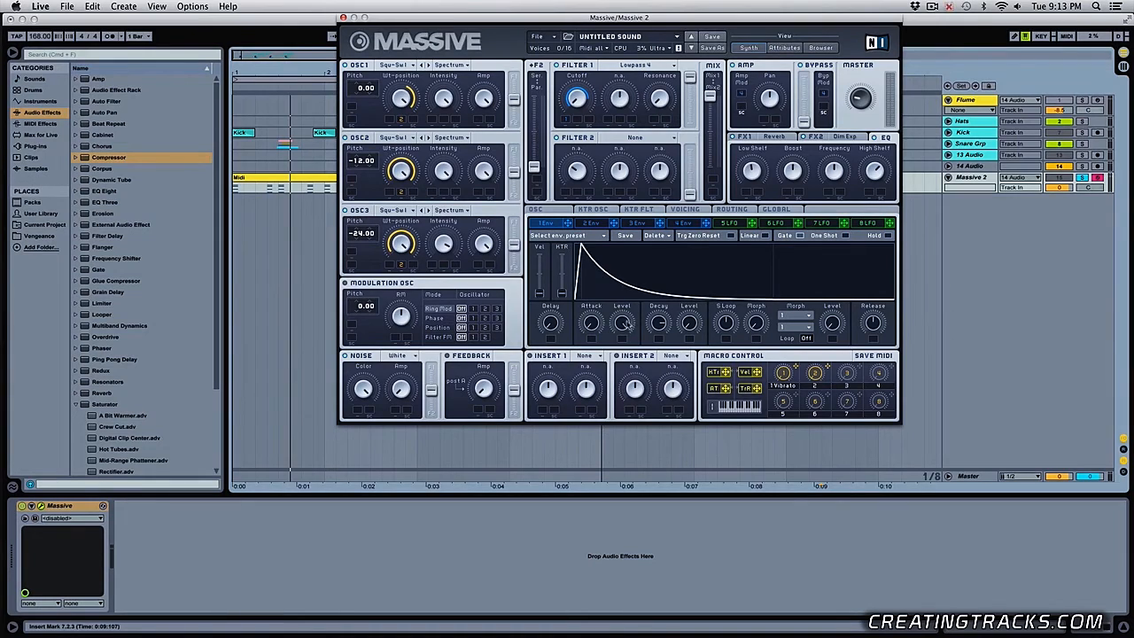
pyautogui.click(325, 184)
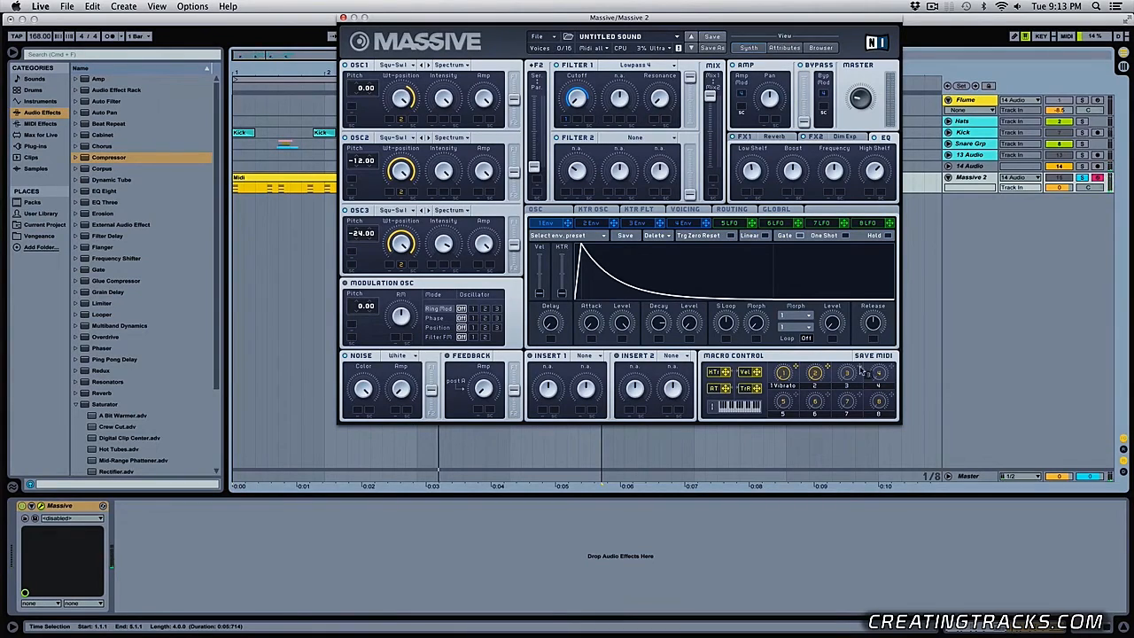
pyautogui.moveTo(623, 340); pyautogui.dragTo(624, 341)
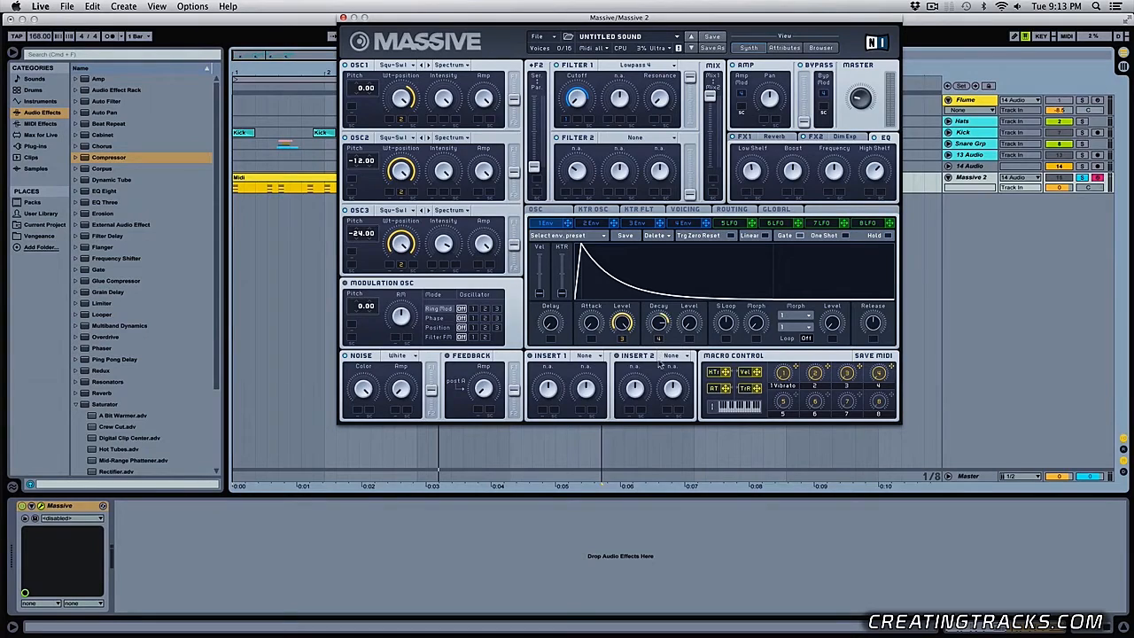
pyautogui.click(681, 223)
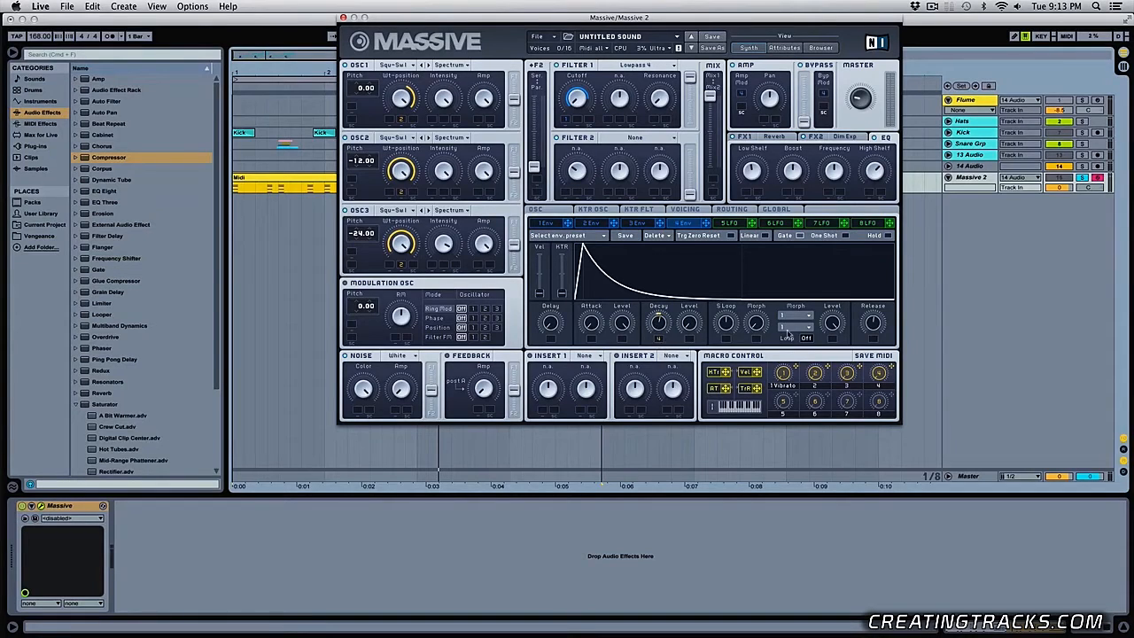
pyautogui.press('space')
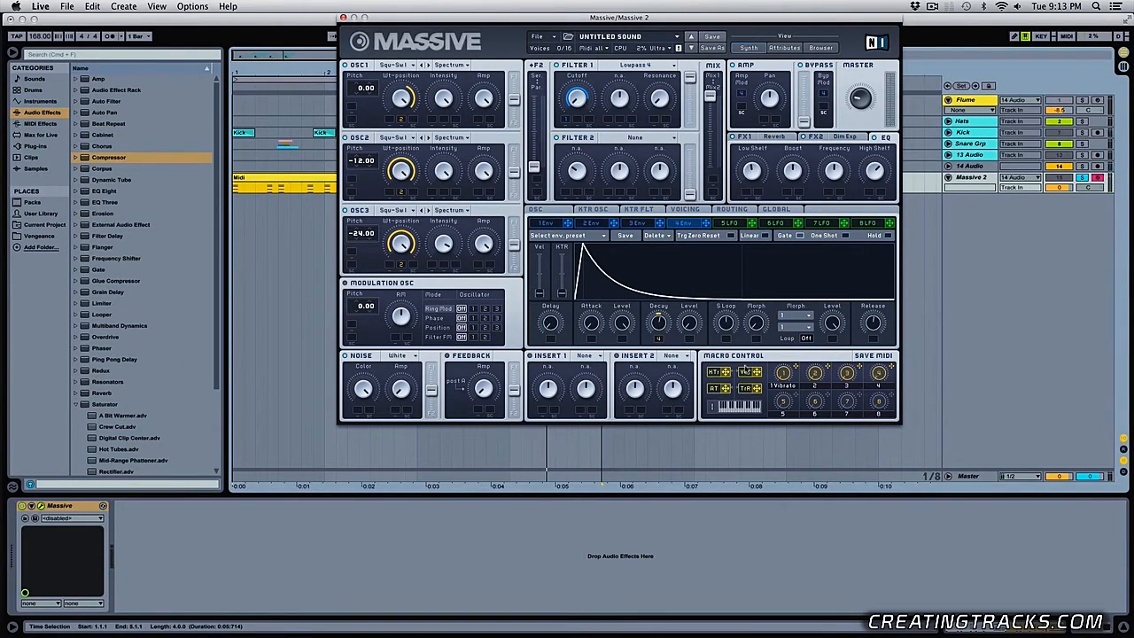
# - Close the synth window, add EQ Eight after Massive with band 1 as a low cut at 169 Hz, and audition it
pyautogui.click(344, 18)
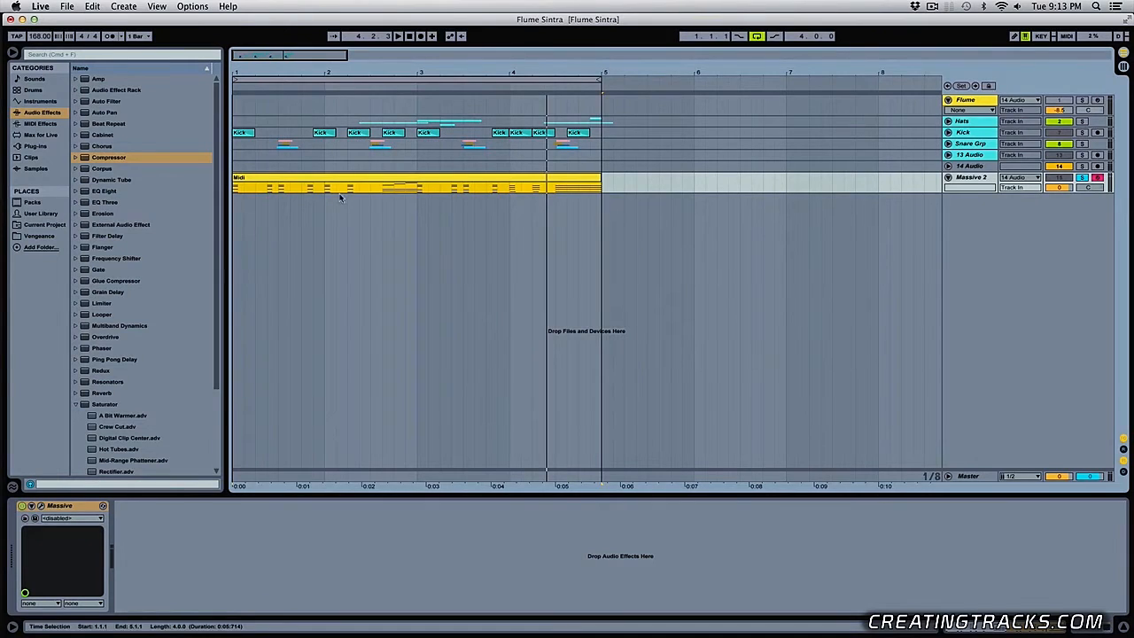
pyautogui.press('space')
pyautogui.click(104, 192)
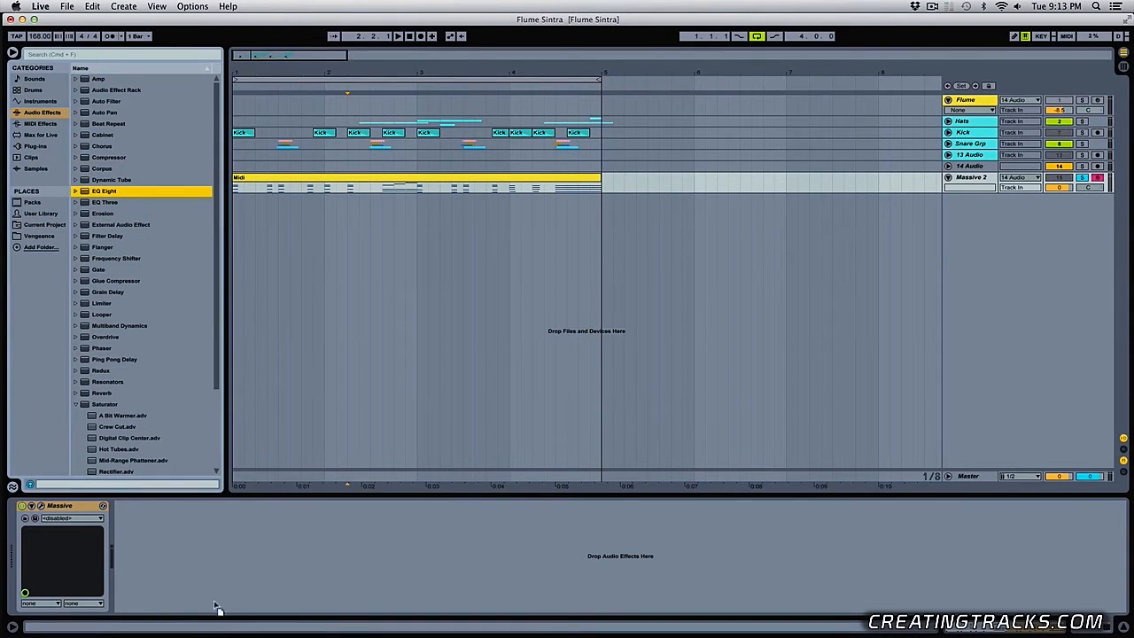
pyautogui.moveTo(216, 608); pyautogui.dragTo(212, 562)
pyautogui.click(162, 597)
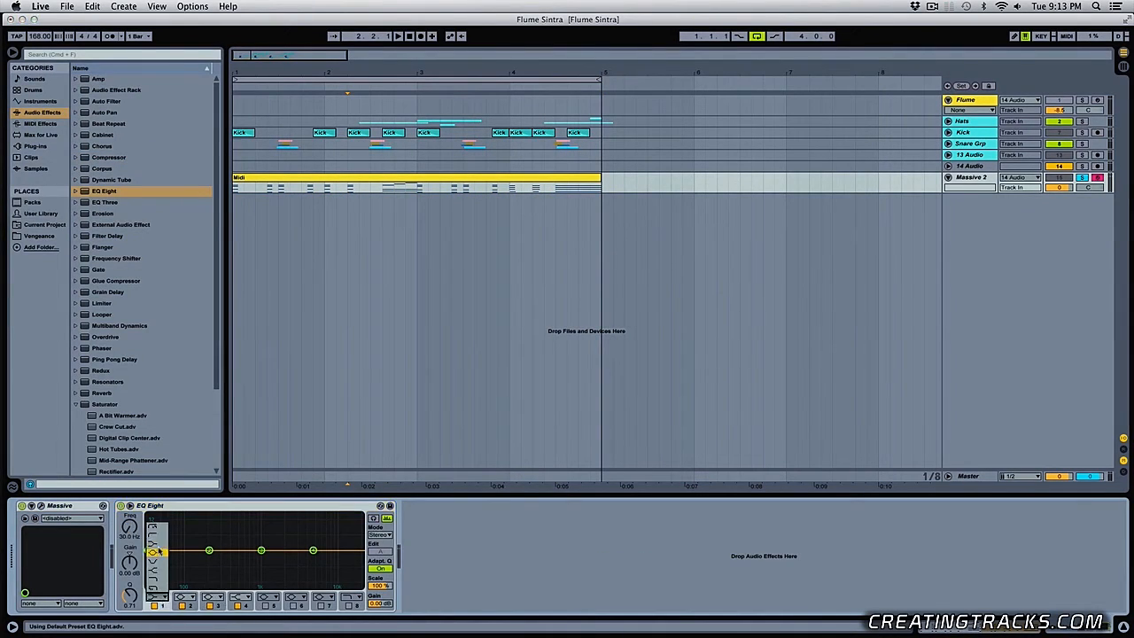
pyautogui.click(160, 538)
pyautogui.moveTo(129, 526); pyautogui.dragTo(129, 503)
pyautogui.press('space')
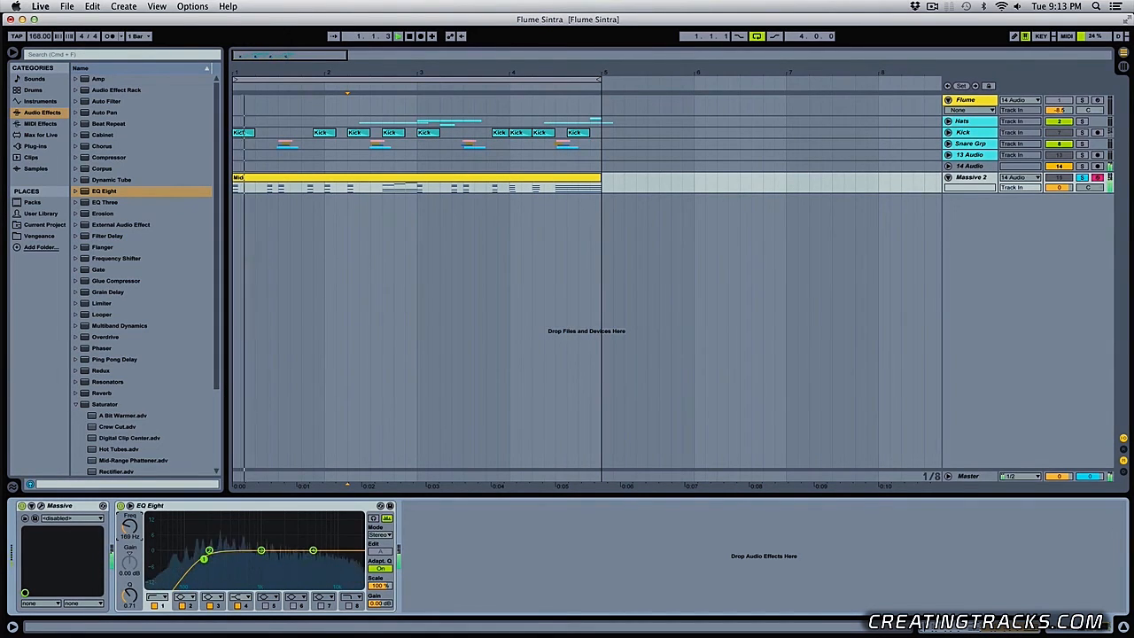
pyautogui.press('space')
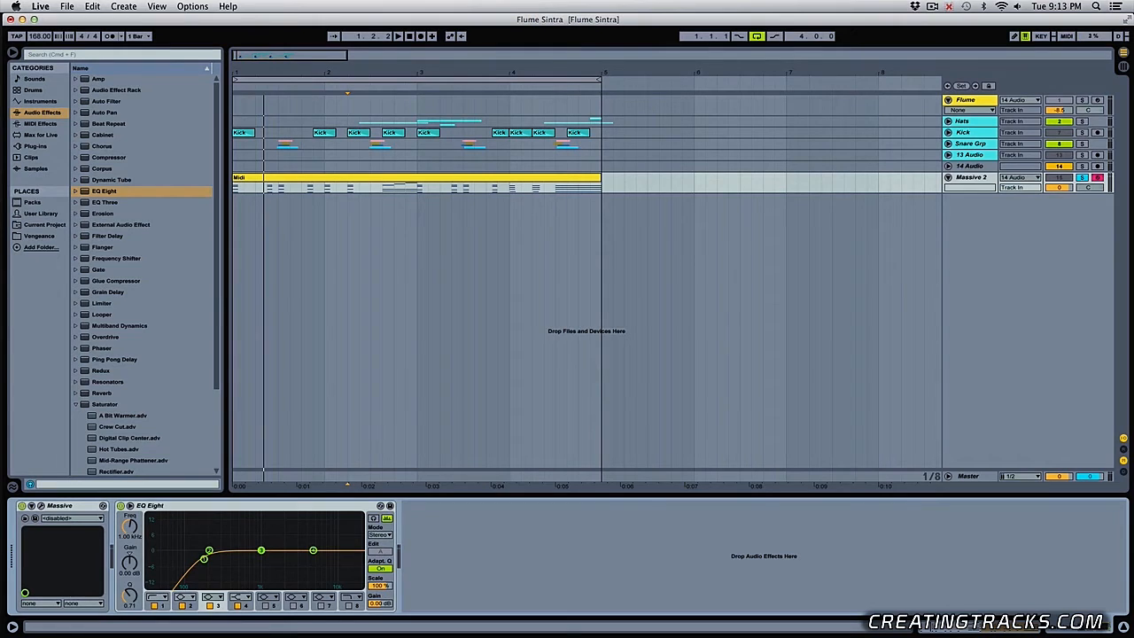
# - In EQ Eight, cut band 3 by 6.57 dB at 590 Hz with Q 2.39 and boost band 4's high shelf 4.83 dB at 6.47 kHz
pyautogui.press('space')
pyautogui.moveTo(262, 550)
pyautogui.mouseDown()
pyautogui.moveTo(261, 521)
pyautogui.moveTo(243, 517)
pyautogui.mouseUp()
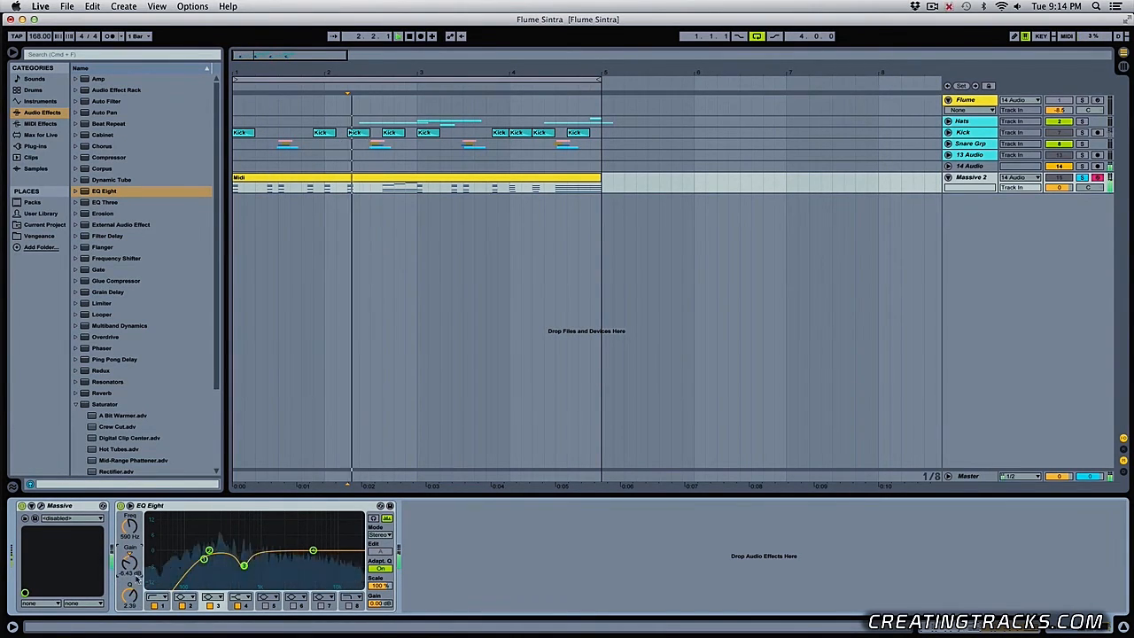
pyautogui.click(239, 598)
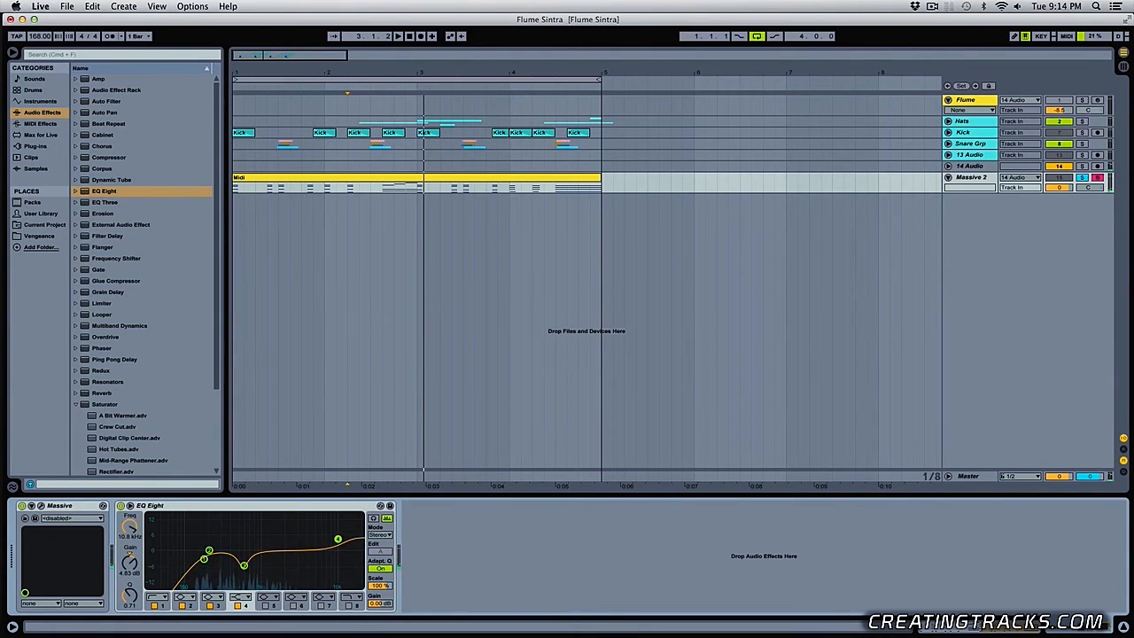
pyautogui.moveTo(312, 550); pyautogui.dragTo(322, 540)
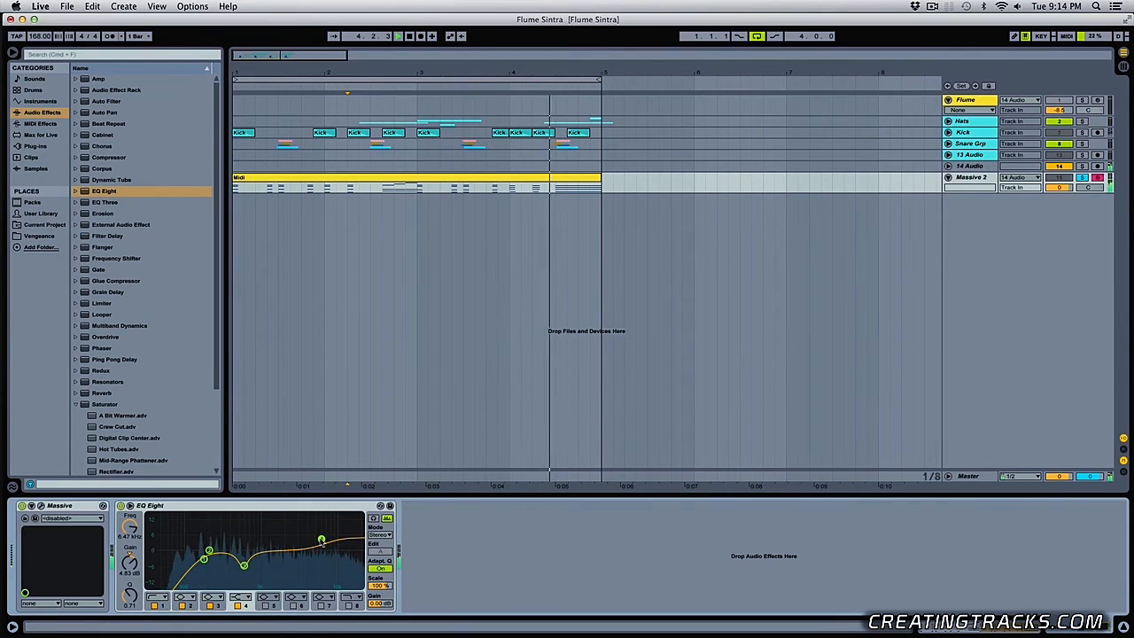
pyautogui.click(244, 564)
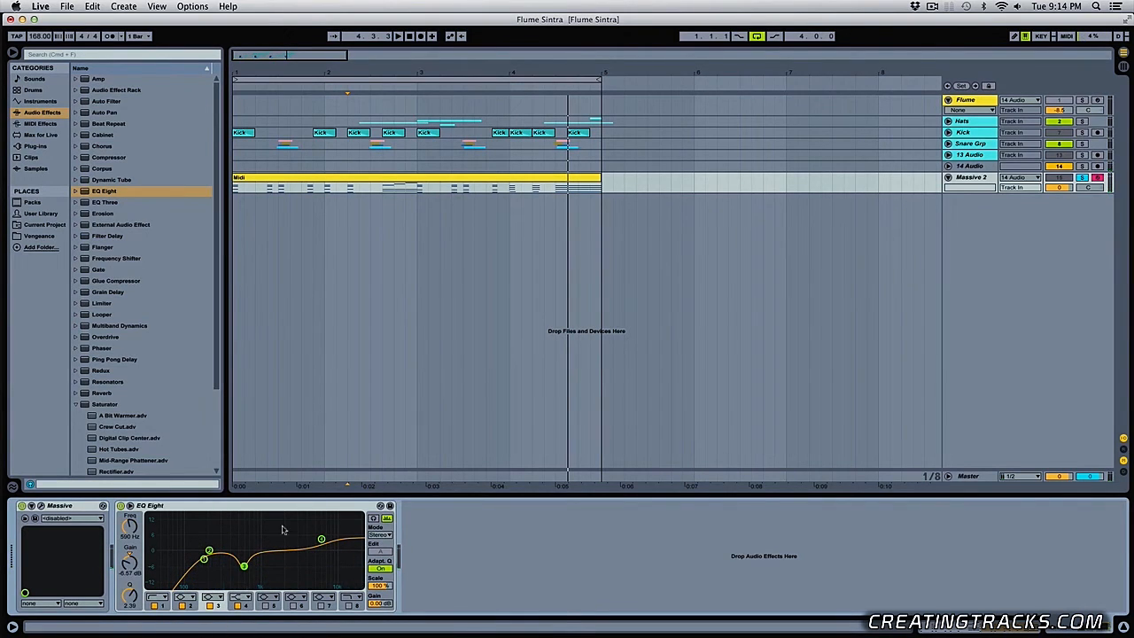
# - Add a Chorus after EQ Eight, set its Dry/Wet to 30%, and audition it
pyautogui.click(79, 404)
pyautogui.moveTo(102, 146); pyautogui.dragTo(495, 572)
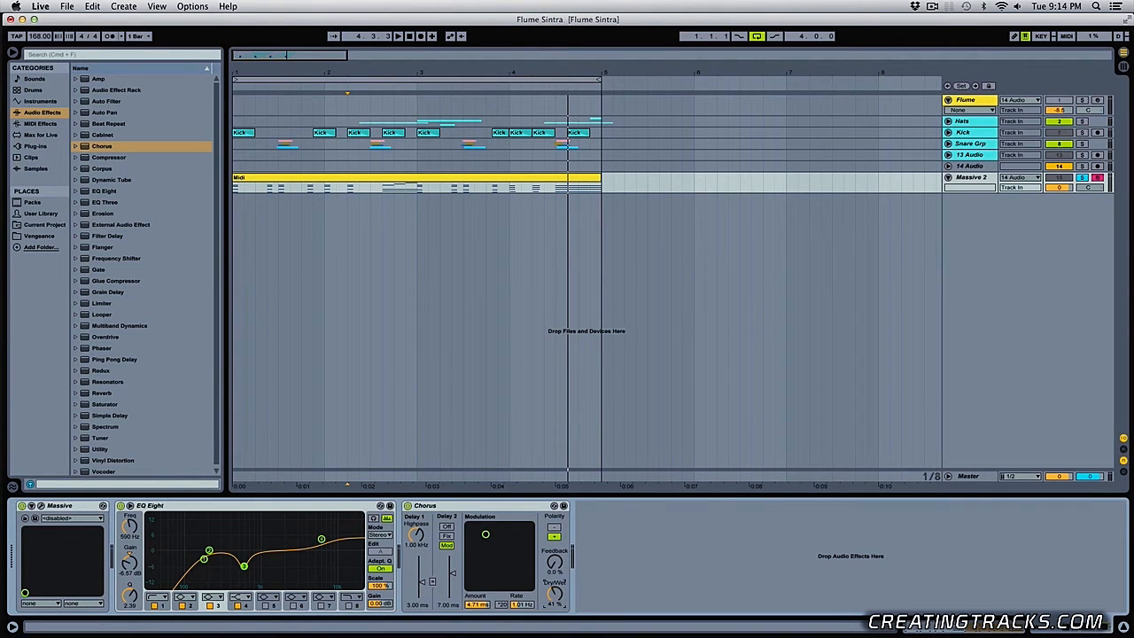
pyautogui.press('space')
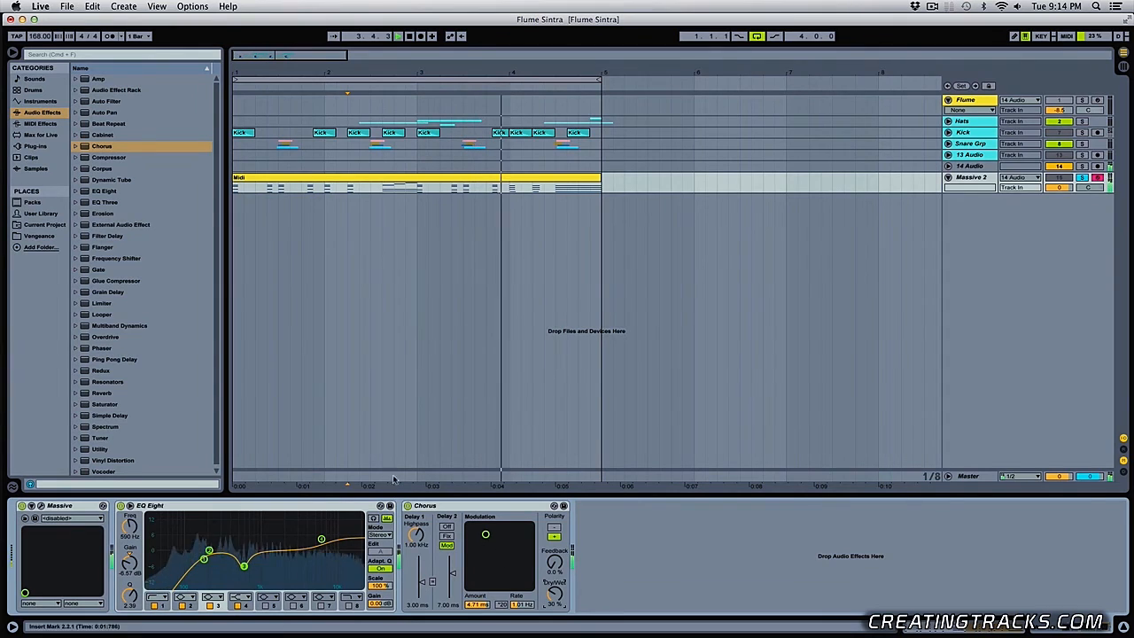
pyautogui.press('space')
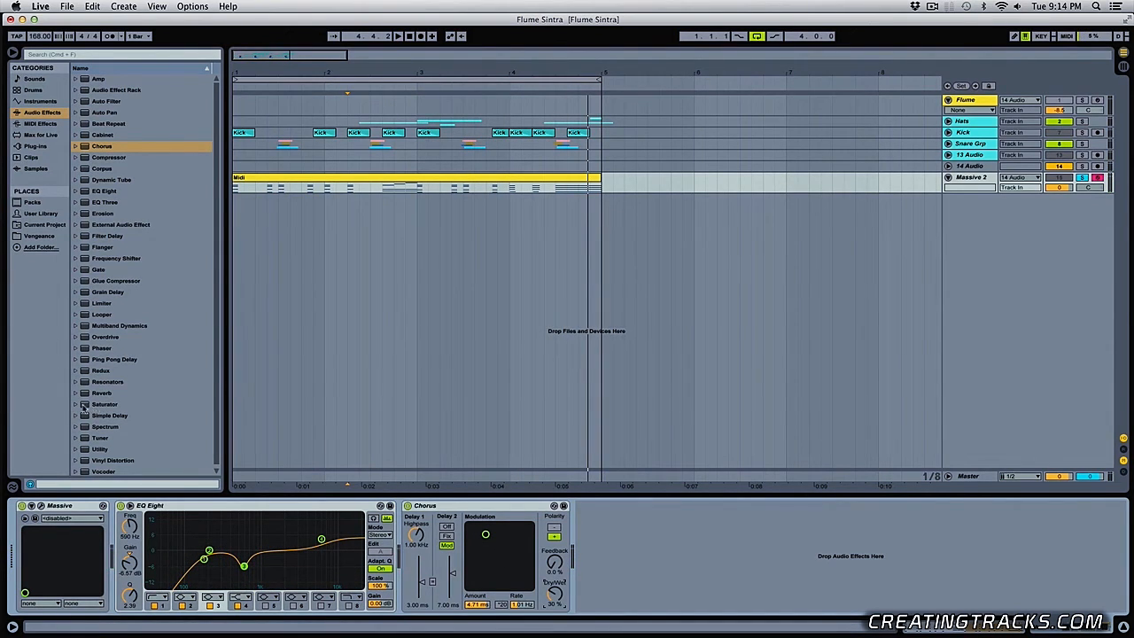
# - Add the Saturator preset A Bit Warmer with Color and Soft Clip on, the Soft Sine curve and 60% Dry/Wet, and audition it
pyautogui.click(76, 405)
pyautogui.moveTo(110, 419)
pyautogui.mouseDown()
pyautogui.moveTo(652, 525)
pyautogui.moveTo(673, 516)
pyautogui.mouseUp()
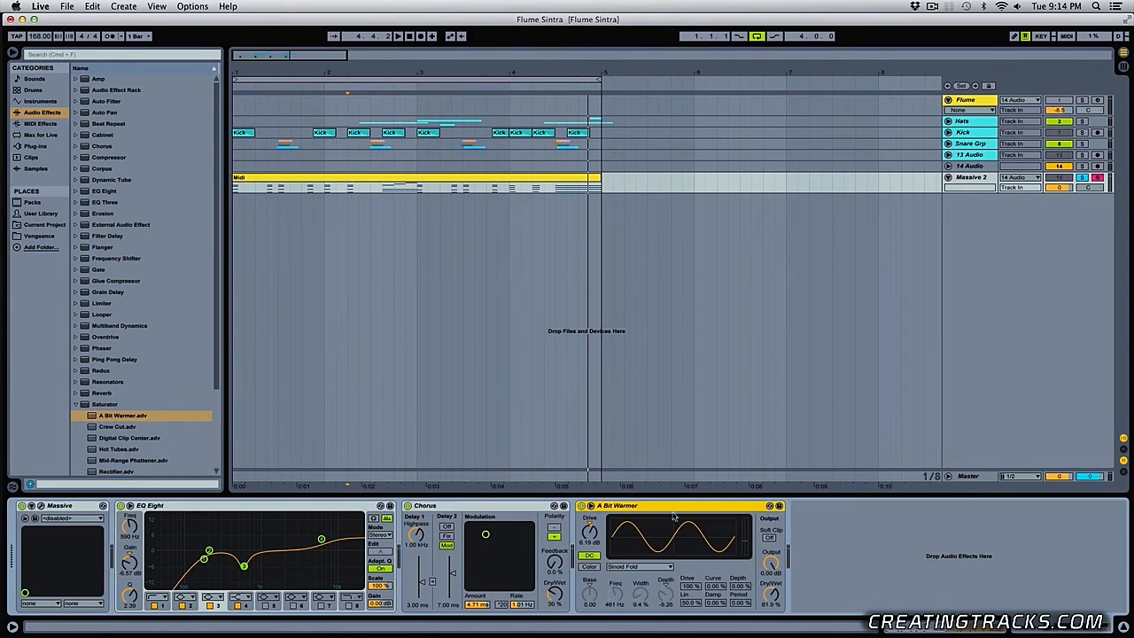
pyautogui.click(590, 567)
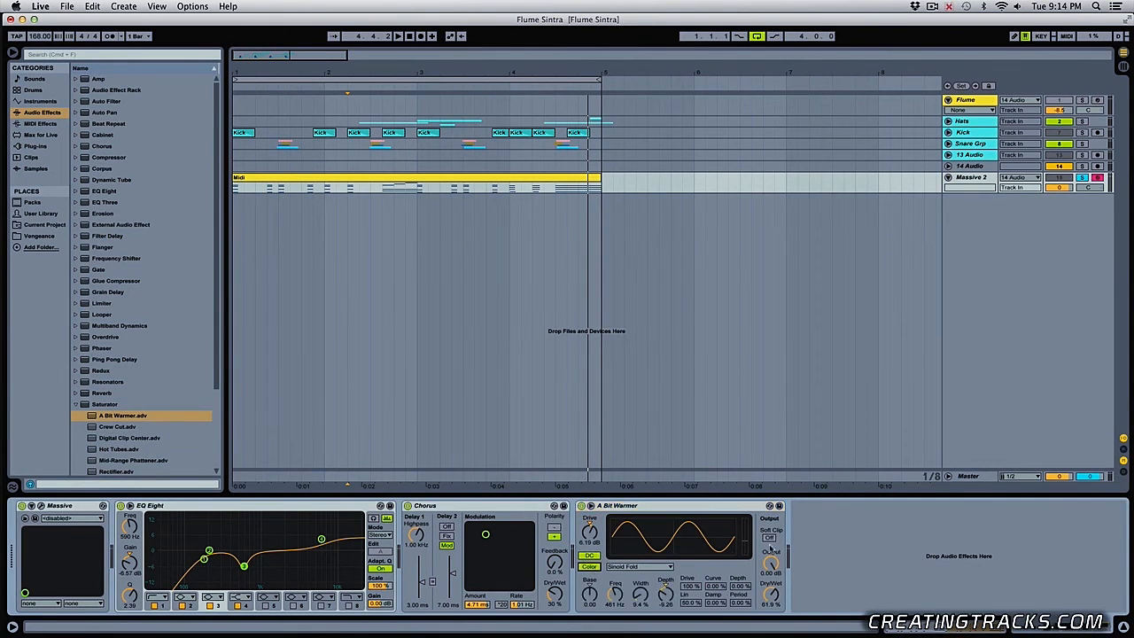
pyautogui.click(645, 568)
pyautogui.click(638, 585)
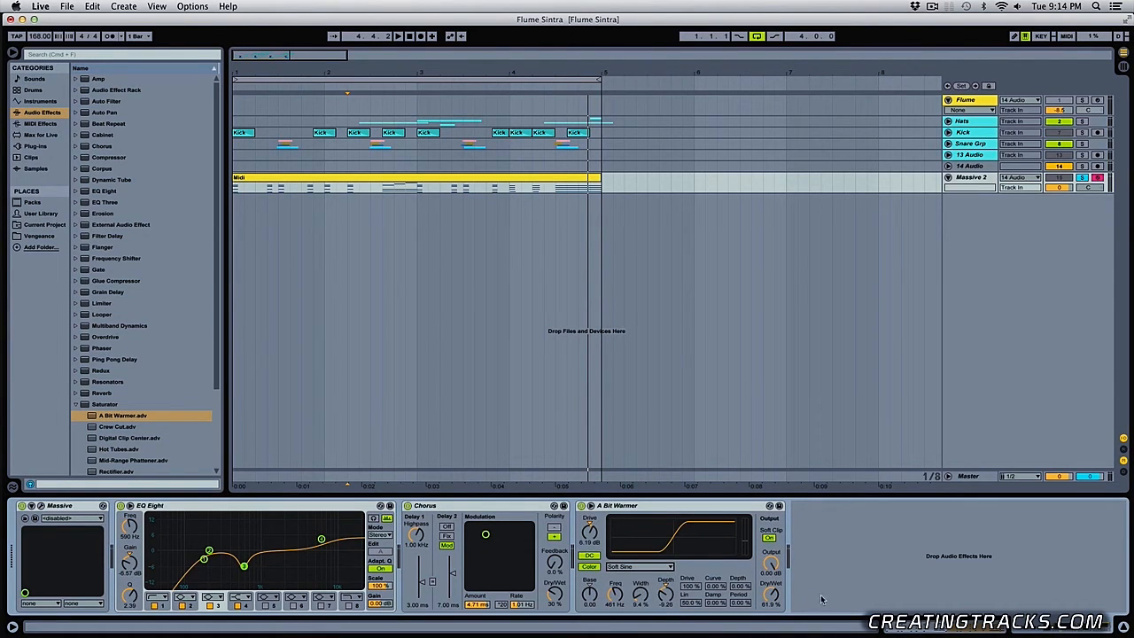
pyautogui.press('space')
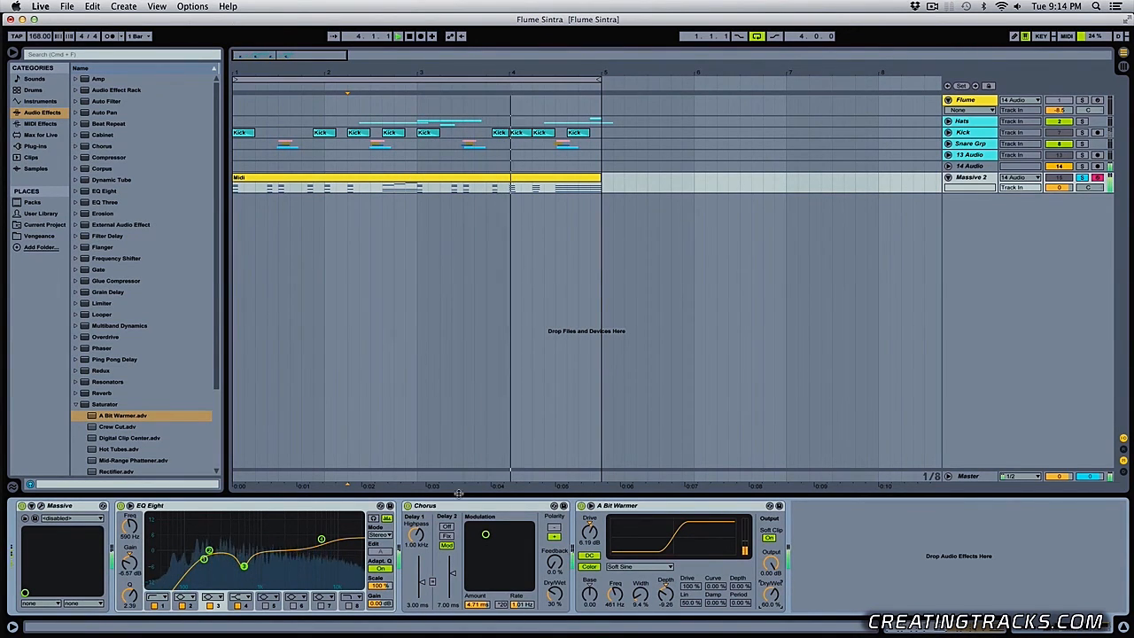
# - Enlarge the Massive 2 track, lower its volume, and turn off its solo to play the MIDI clip with the full mix
pyautogui.moveTo(982, 192)
pyautogui.mouseDown()
pyautogui.moveTo(982, 232)
pyautogui.moveTo(982, 202)
pyautogui.mouseUp()
pyautogui.moveTo(1060, 187); pyautogui.dragTo(1060, 189)
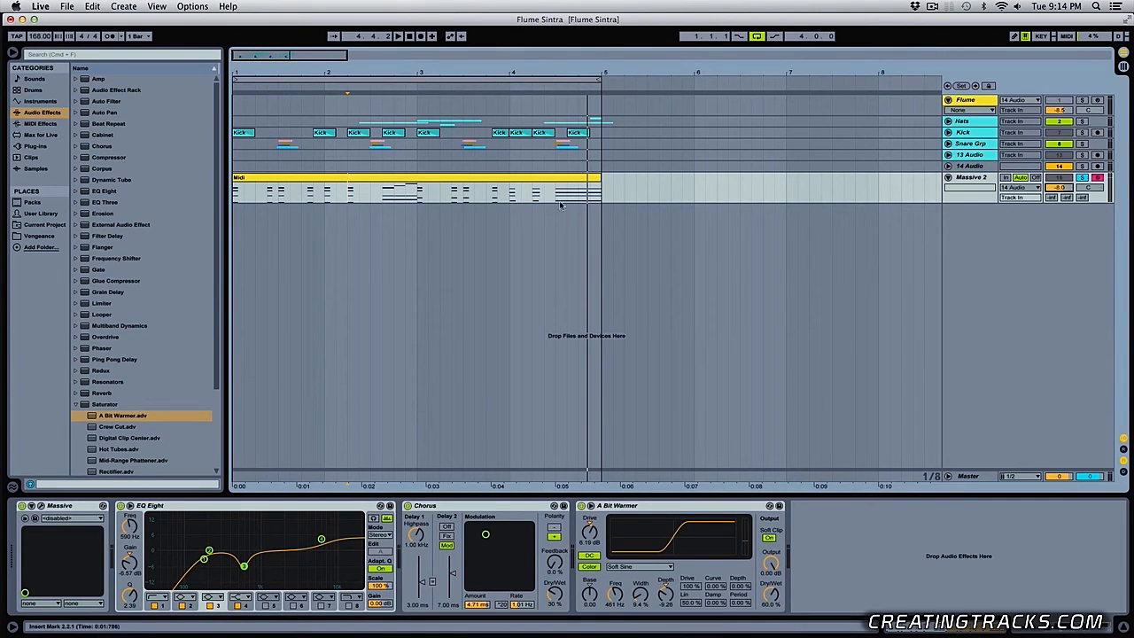
pyautogui.click(522, 178)
pyautogui.click(1083, 179)
pyautogui.press('space')
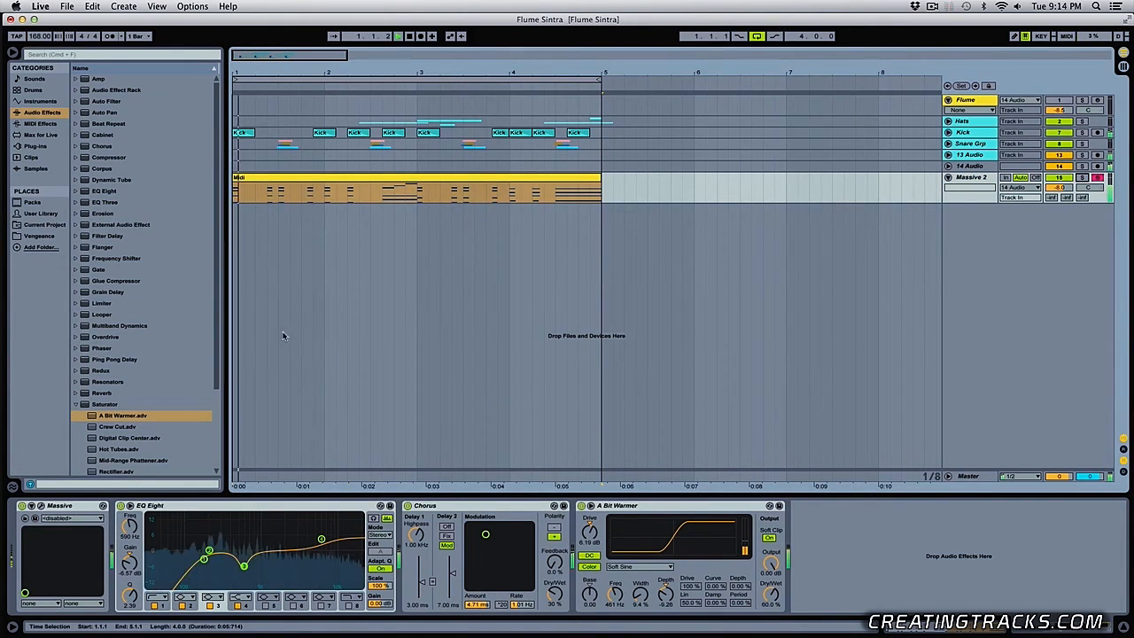
# - Open Massive during playback to audition the wavetable-position macro in the mix, and place the insert marker at 1.2.1
pyautogui.click(40, 506)
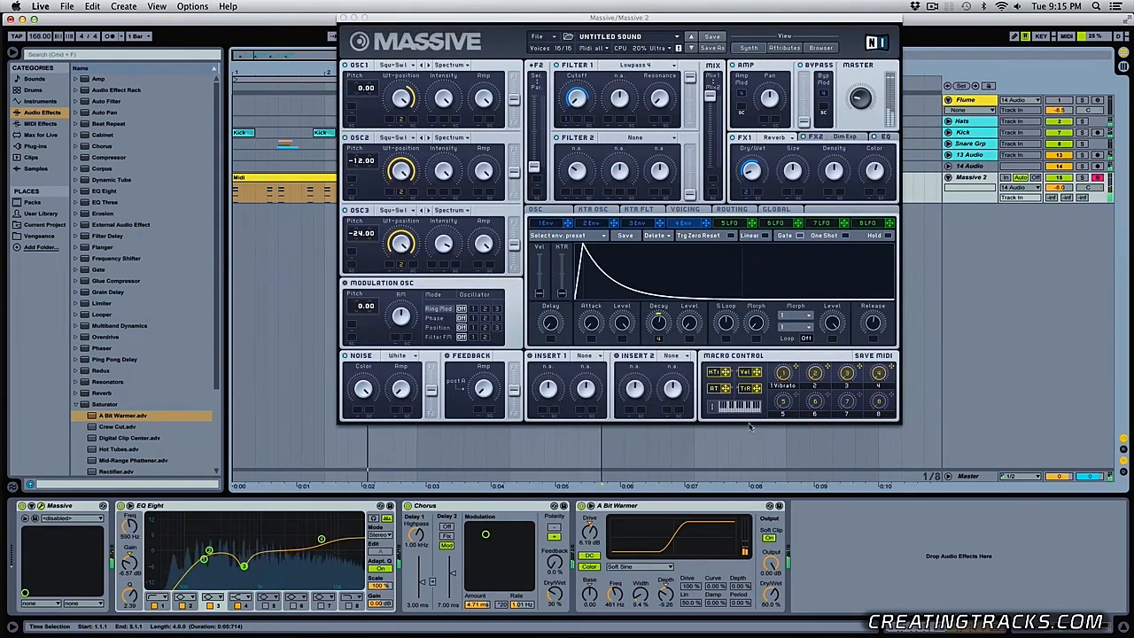
pyautogui.click(822, 363)
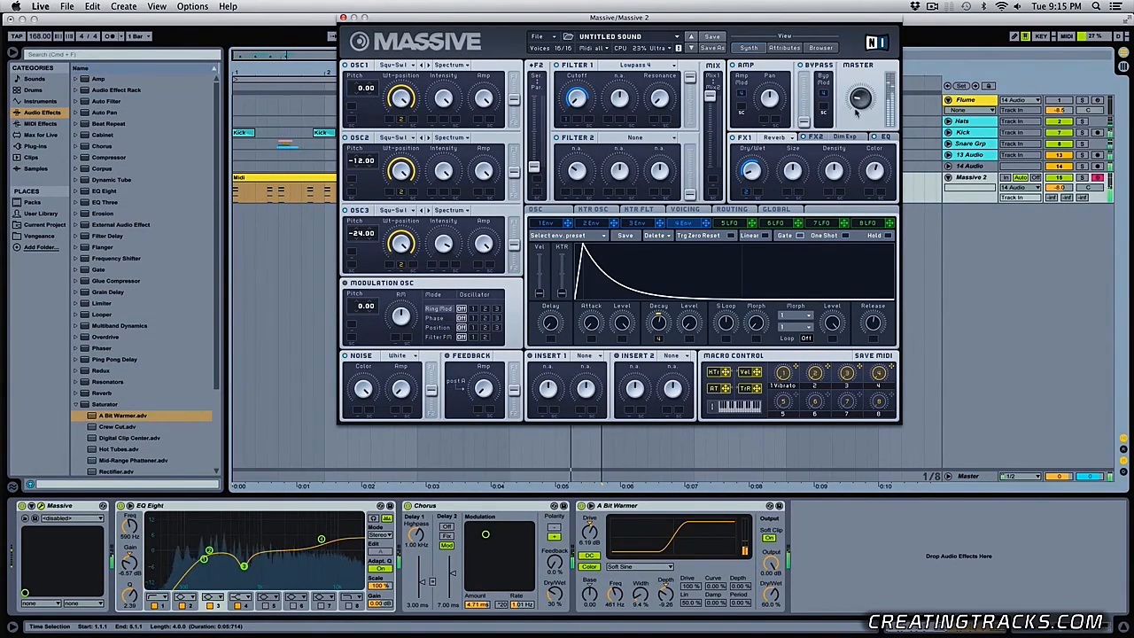
pyautogui.click(258, 196)
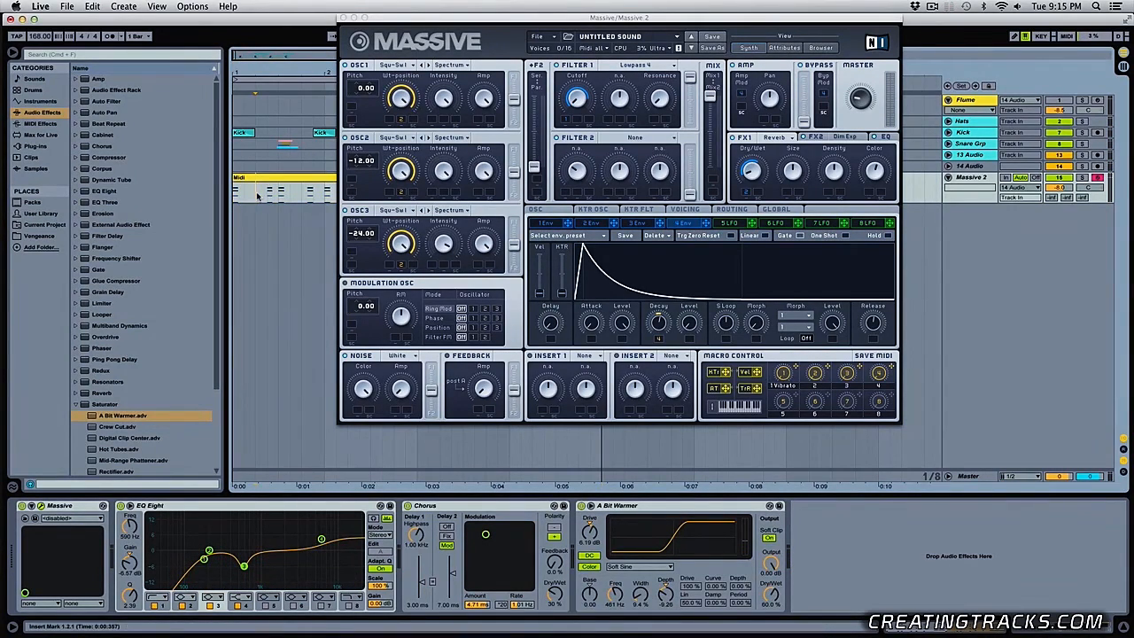